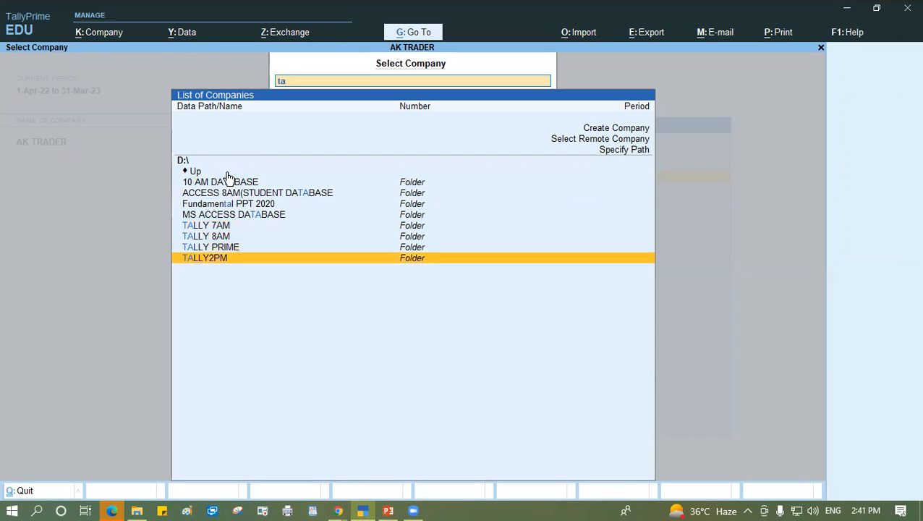
- Load Gayatri Computer Pvt Ltd from the TALLY2PM folder and start a company data backup
left_click(228, 181)
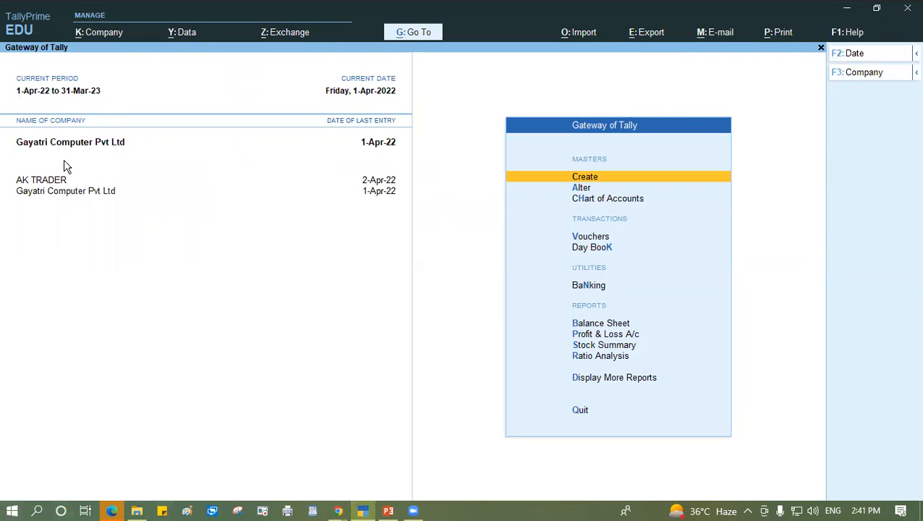
left_click(184, 33)
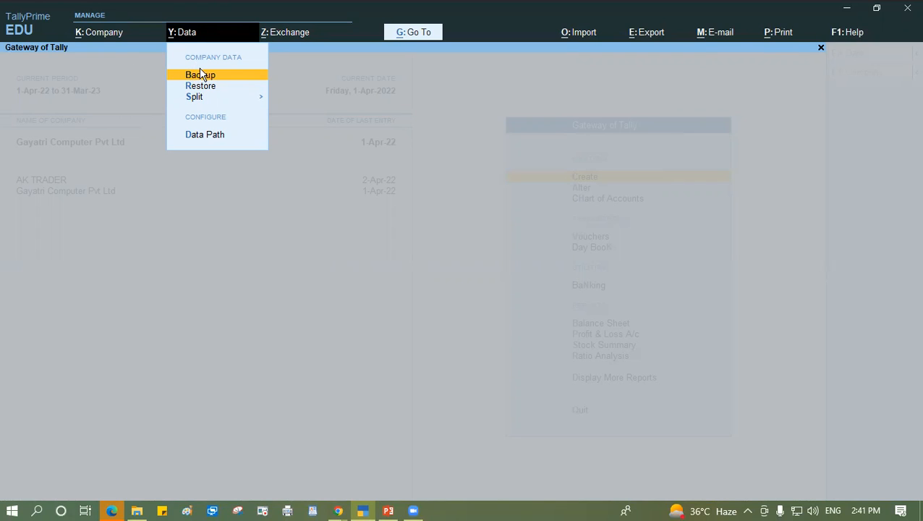
left_click(193, 76)
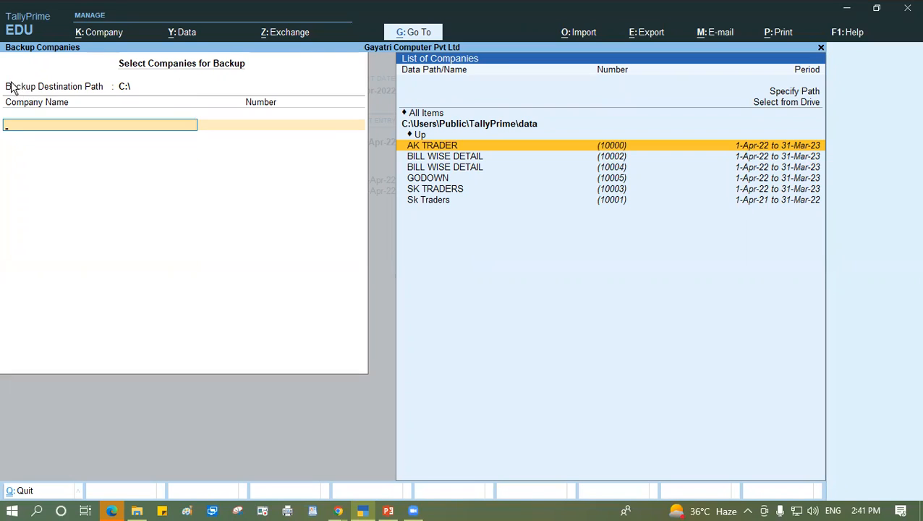
- Edit the backup destination path to choose from the available drives and highlight F:\
left_click(132, 87)
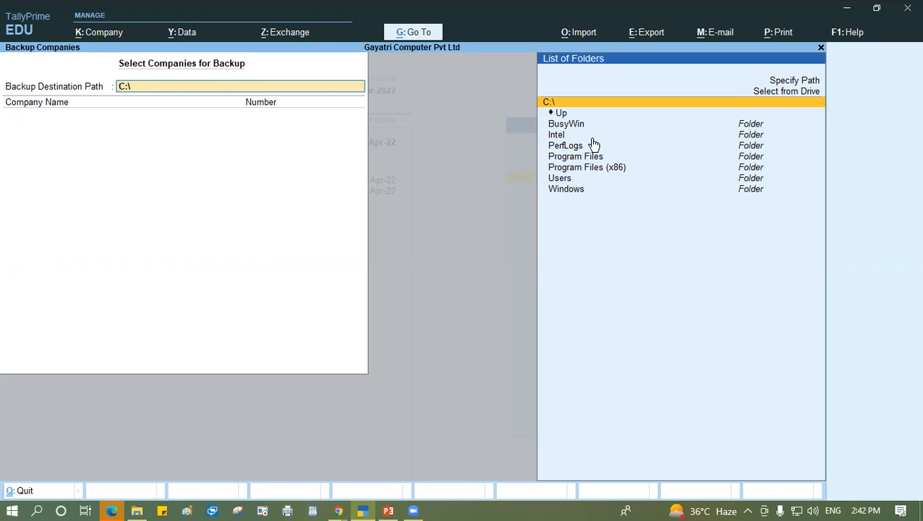
key("Up")
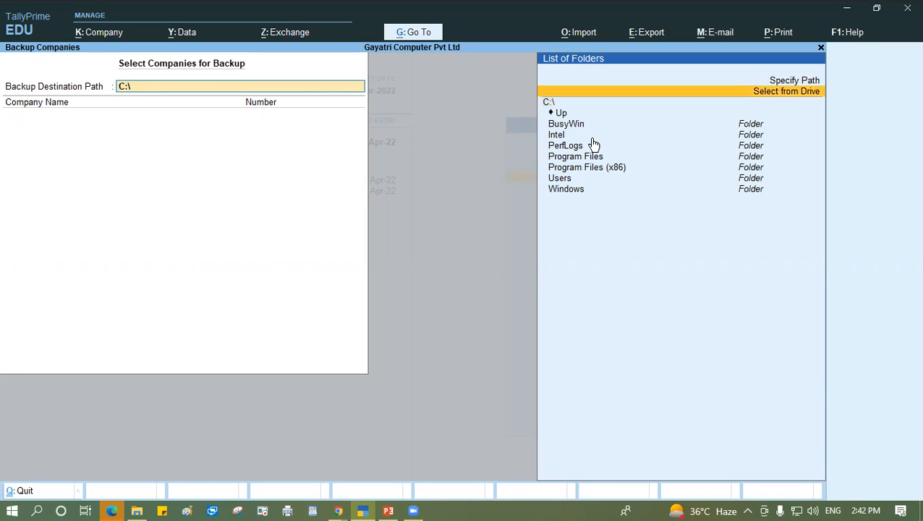
key("Return")
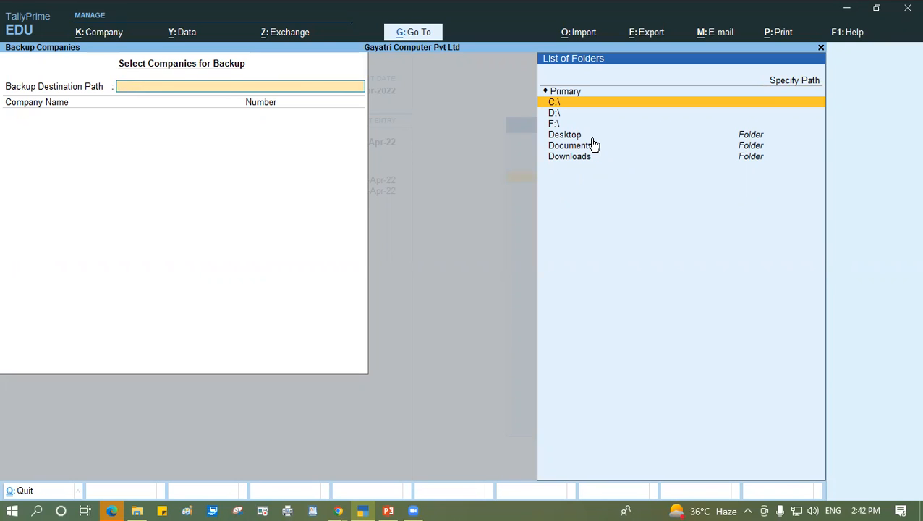
key("Down")
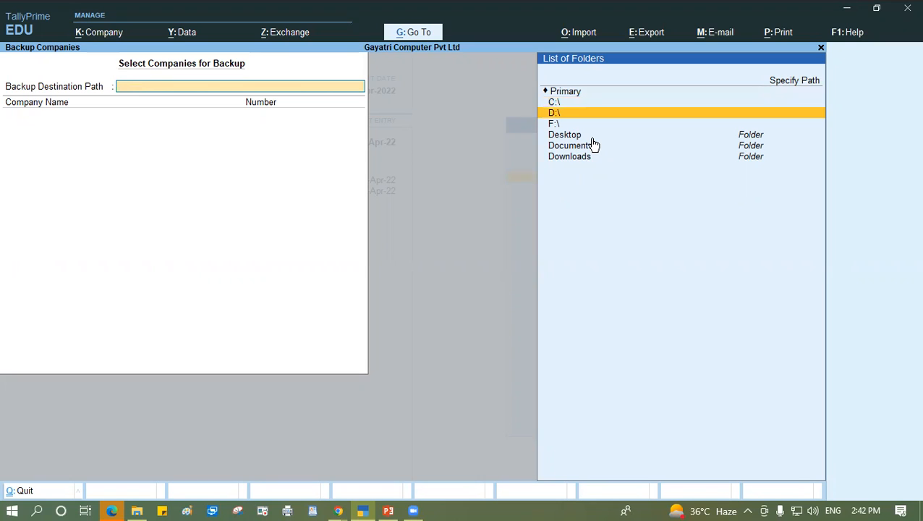
key("Down")
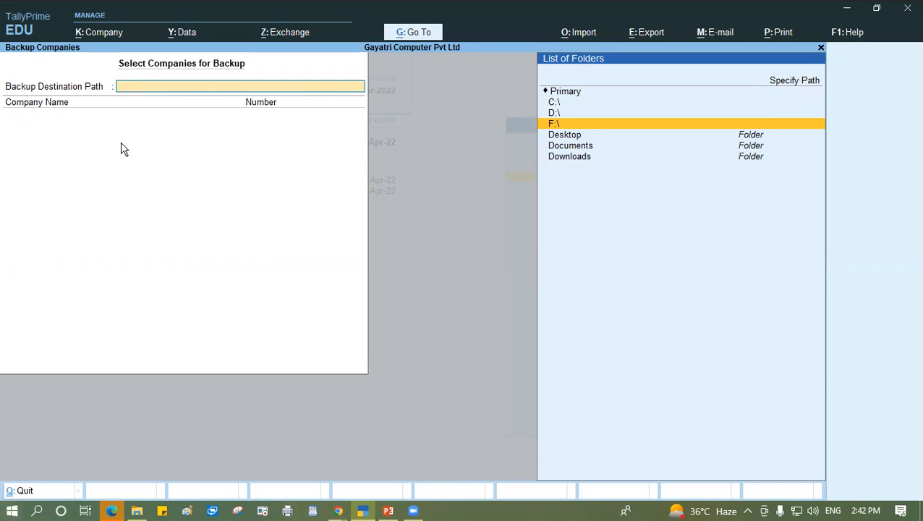
- Switch to File Explorer and open USB Drive (F:) from This PC
left_click(138, 511)
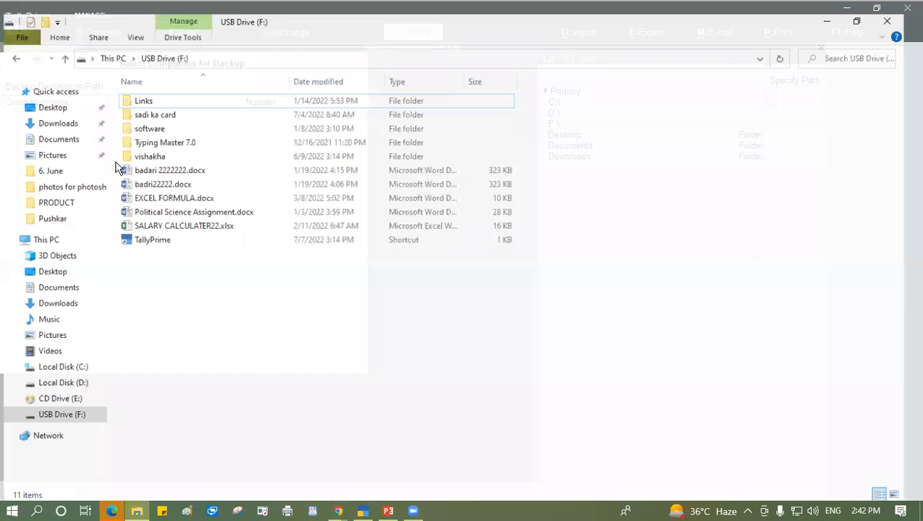
left_click(42, 232)
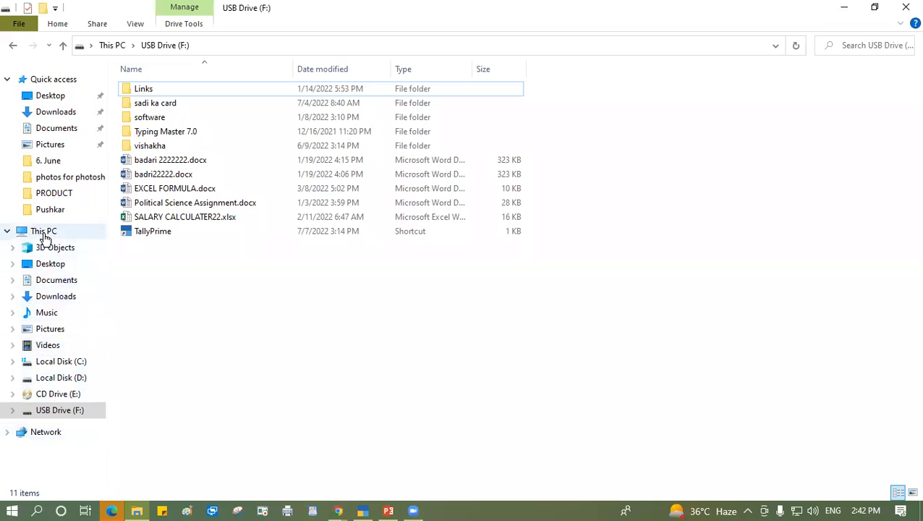
left_click(693, 195)
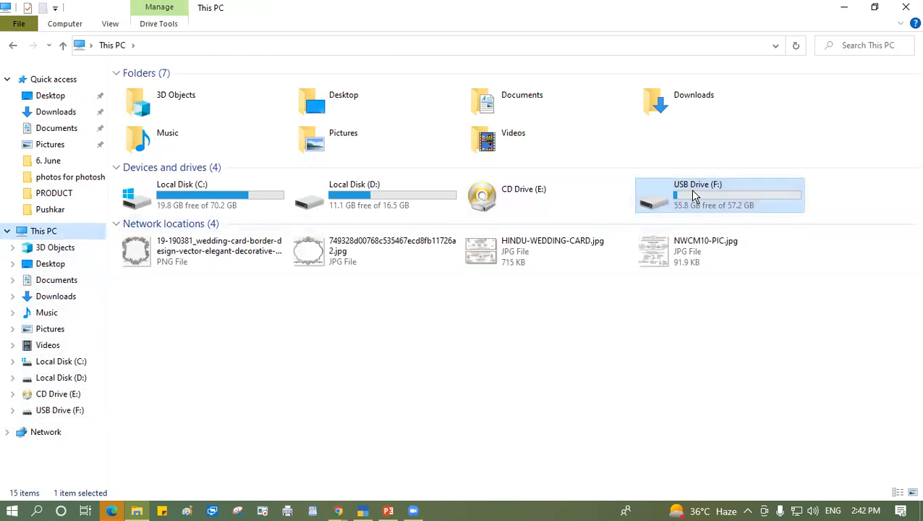
double_click(692, 195)
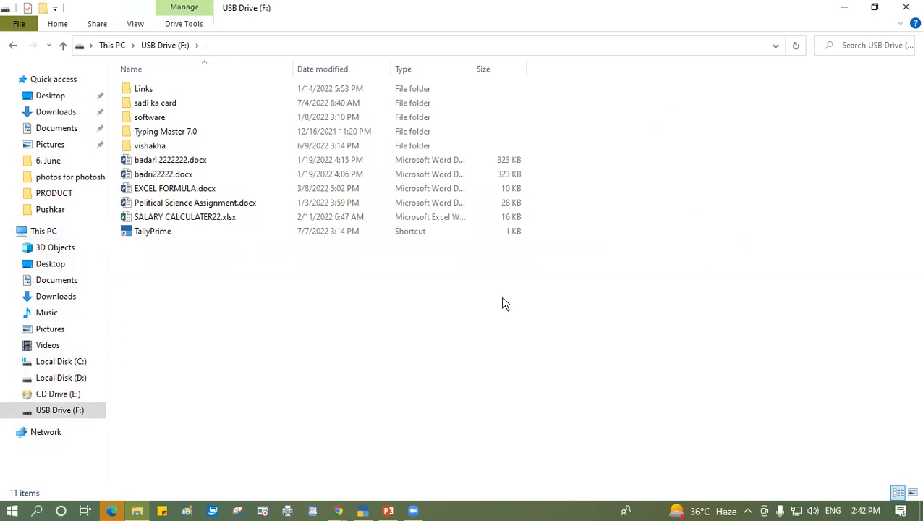
- Create a new folder named "tally data backup" on USB Drive (F:)
right_click(302, 288)
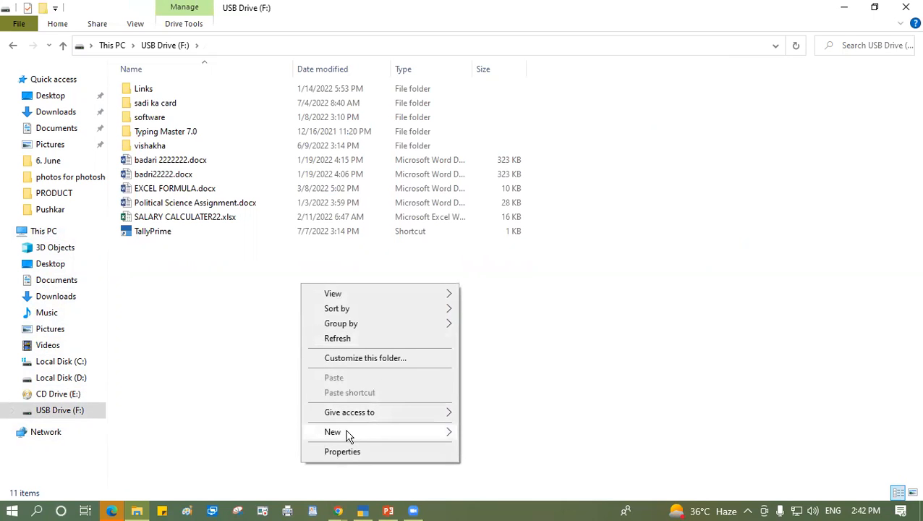
mouse_move(346, 434)
left_click(488, 216)
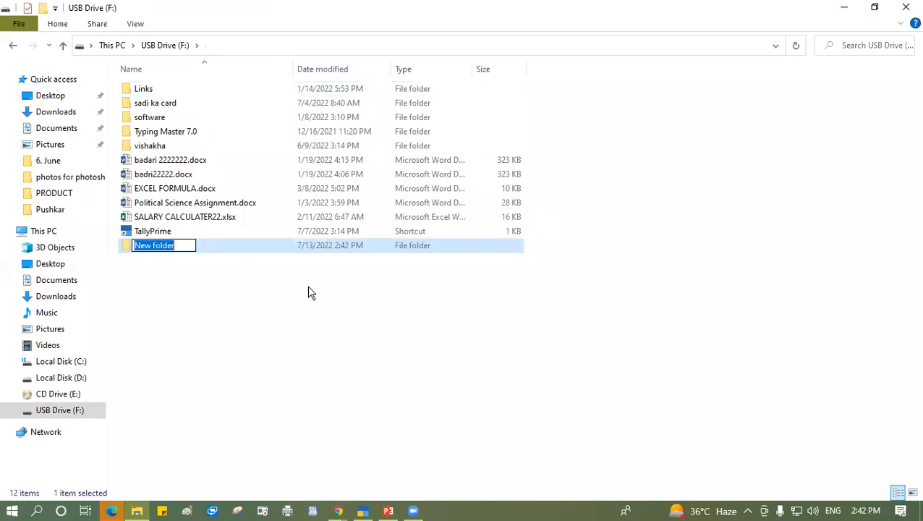
type("ba")
key("BackSpace")
key("BackSpace")
type("tally dat")
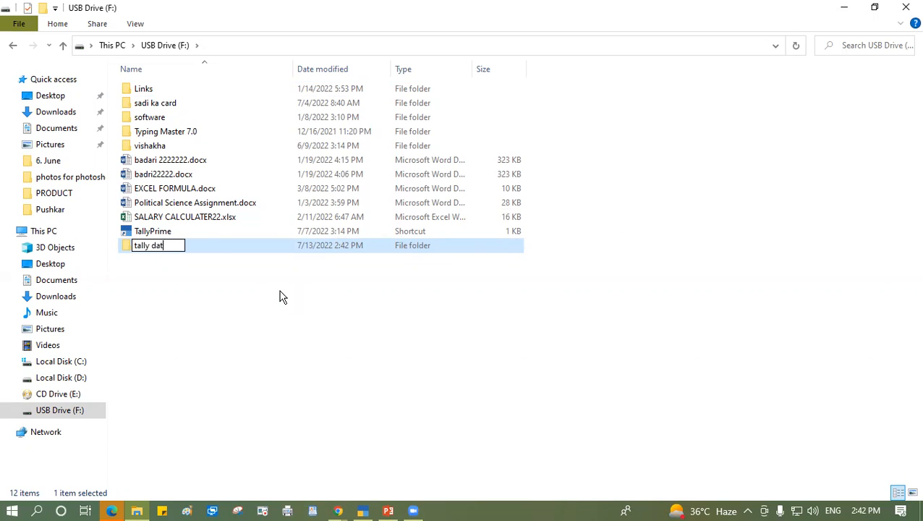
type("a backup")
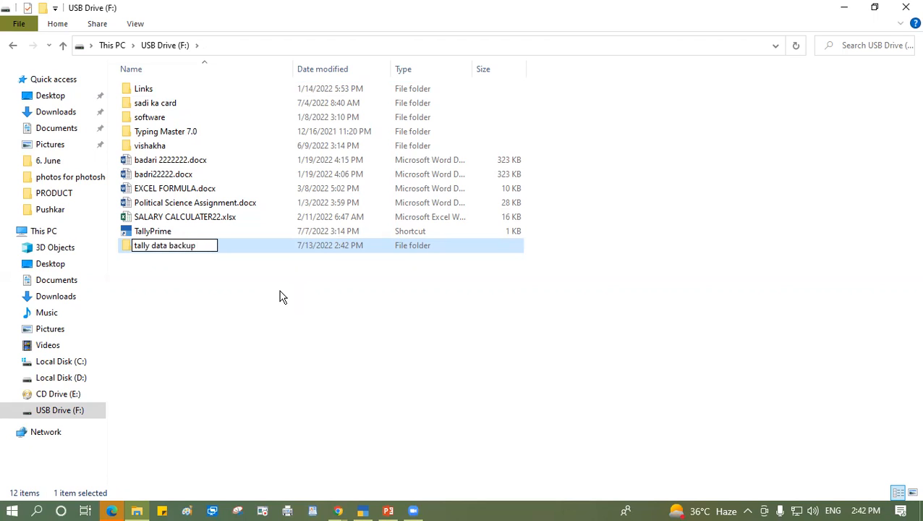
key("Return")
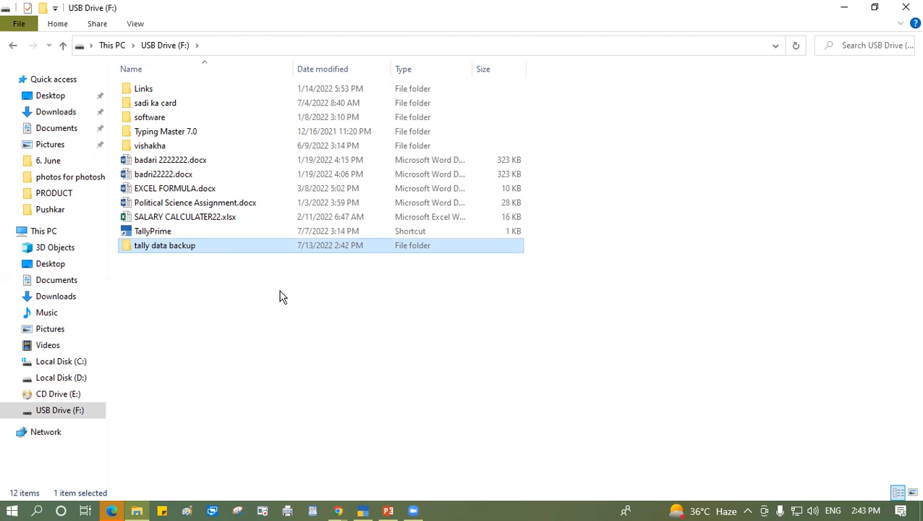
- Switch back to TallyPrime and set the backup destination path to F:\tally data backup
left_click(365, 511)
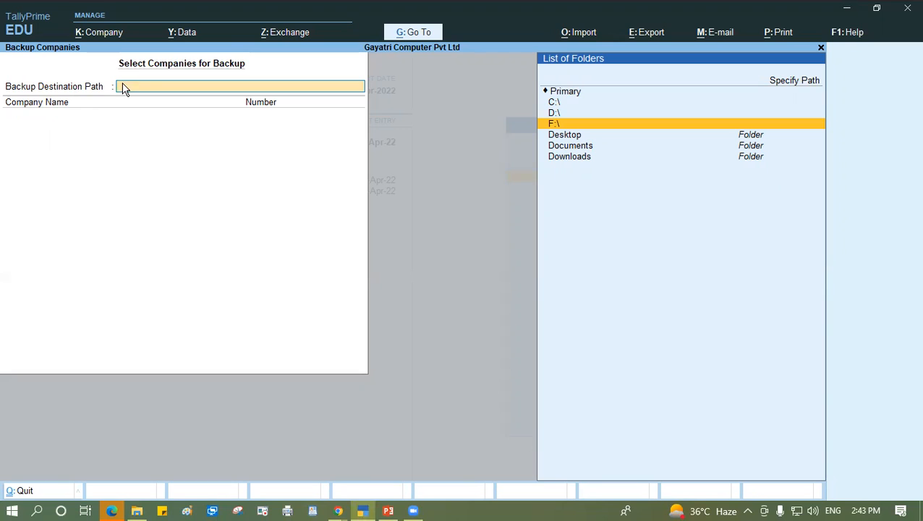
left_click(543, 128)
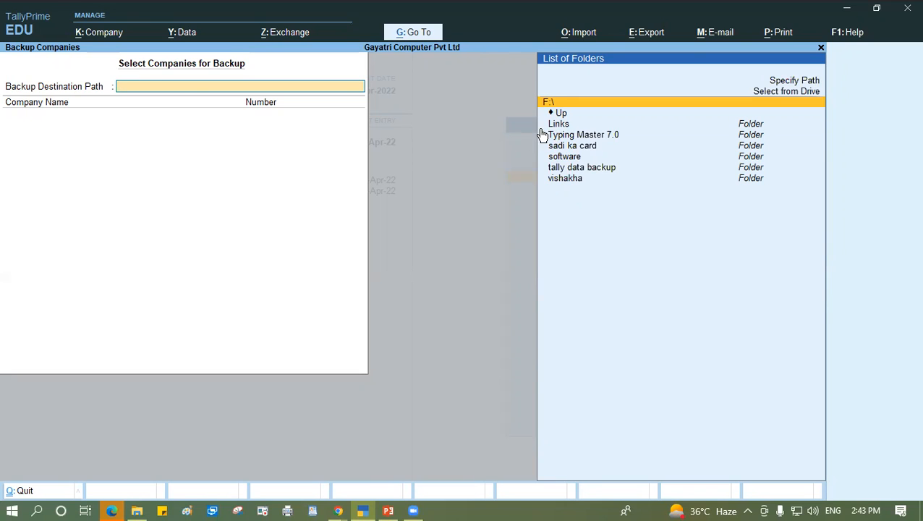
key("Down")
key("Down")
key("Down")
key("Down")
key("Down")
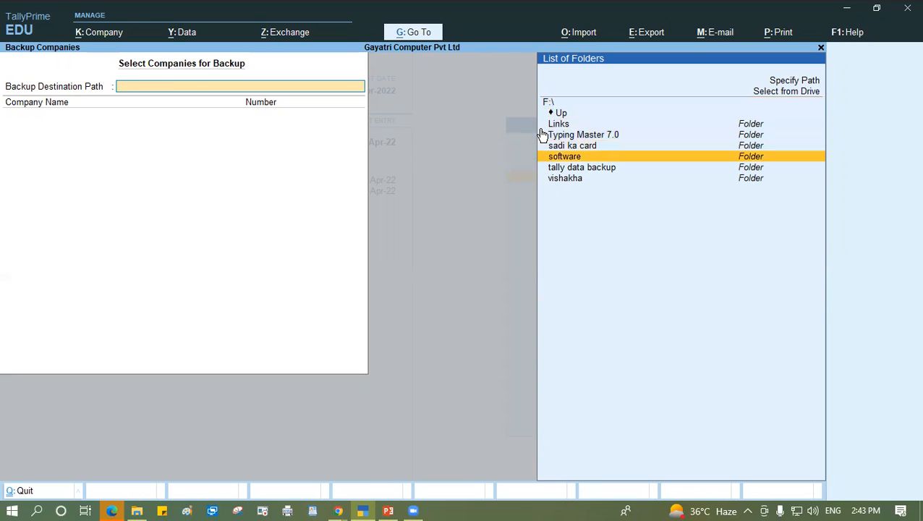
key("Down")
key("Return")
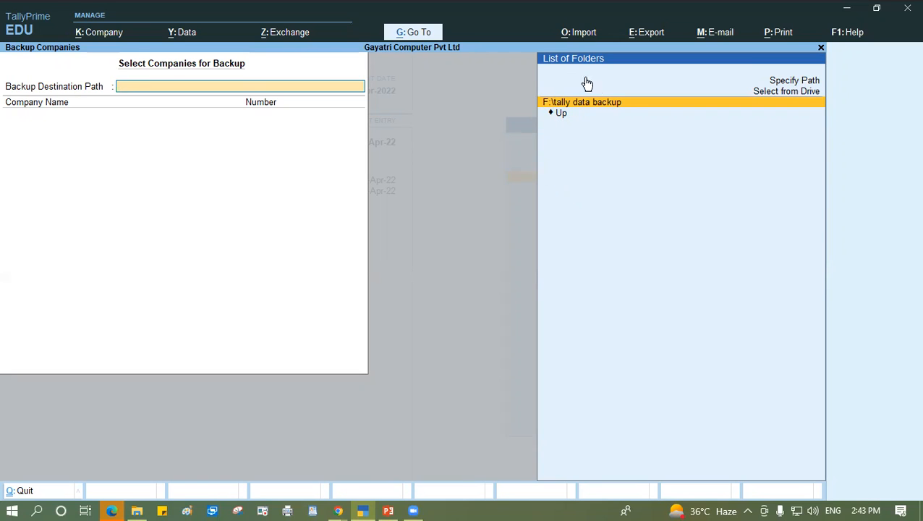
left_click(612, 102)
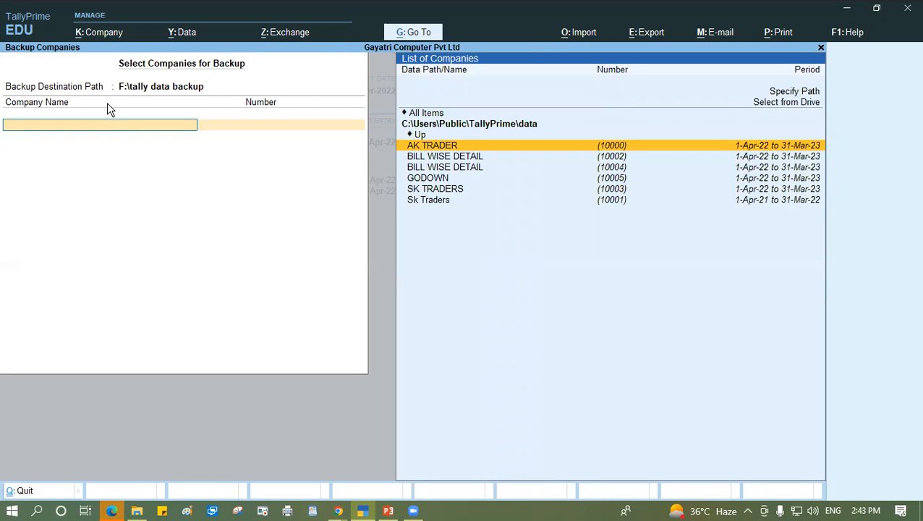
- Change the source location of the companies for backup to the D:\ drive
key("Down")
key("Down")
key("Down")
key("Down")
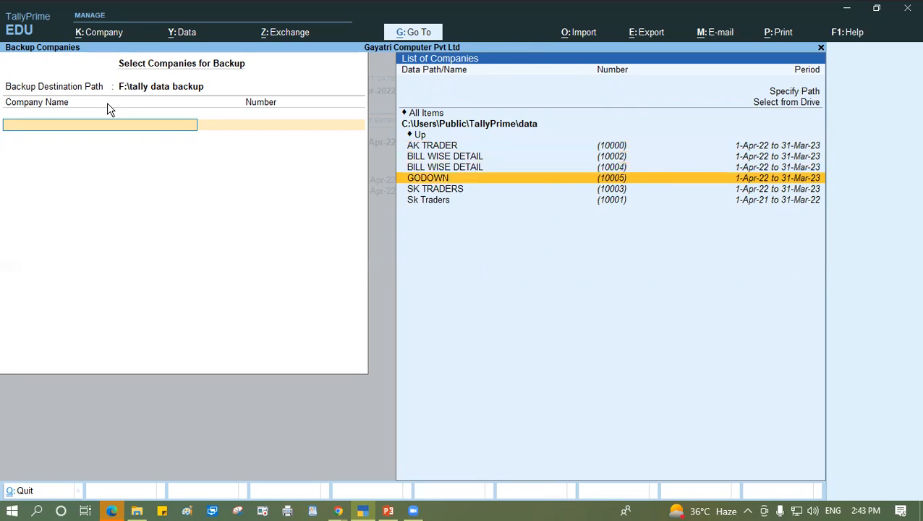
key("Down")
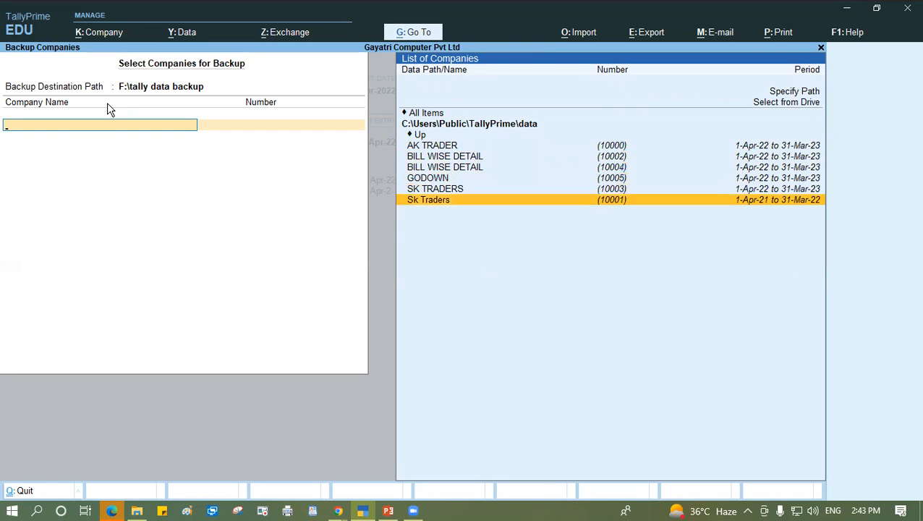
key("Up")
key("Up")
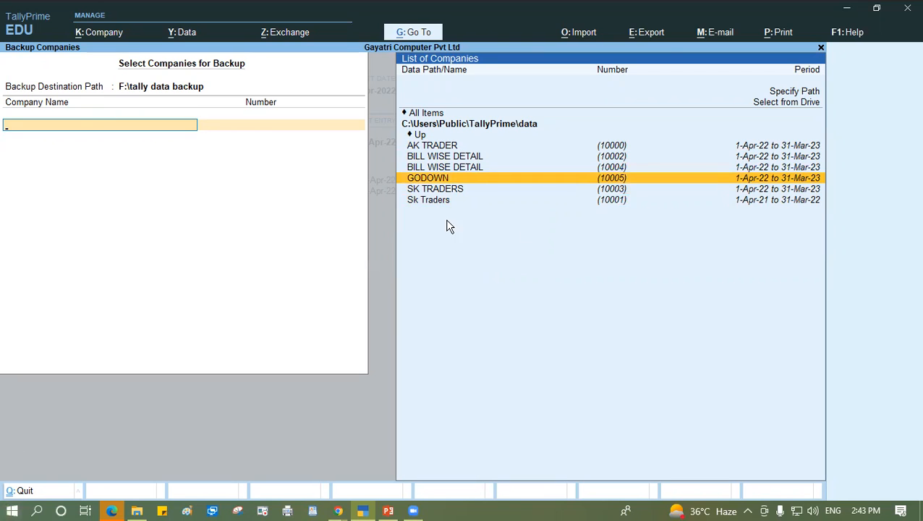
left_click(782, 102)
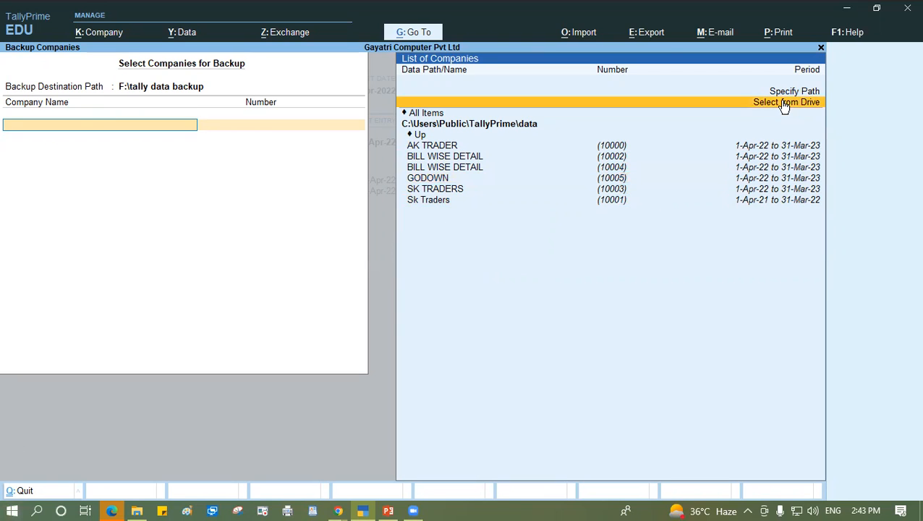
left_click(783, 102)
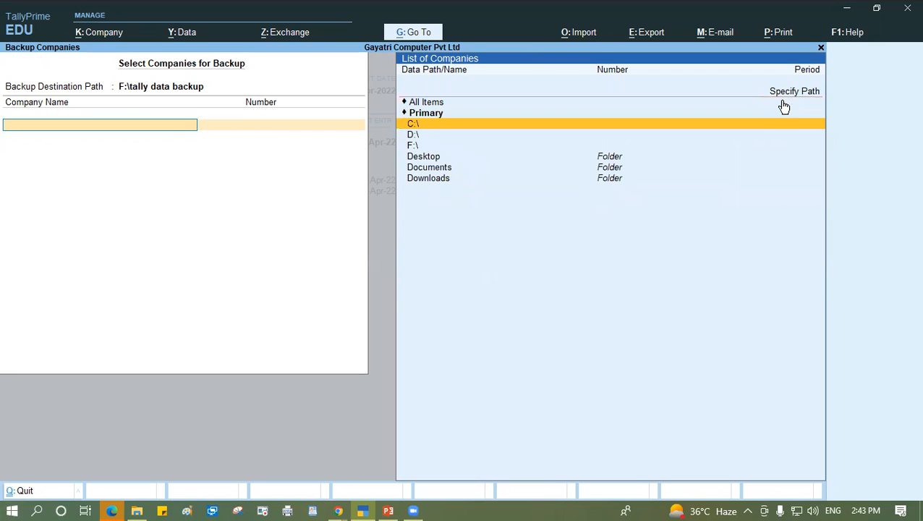
key("Down")
key("Return")
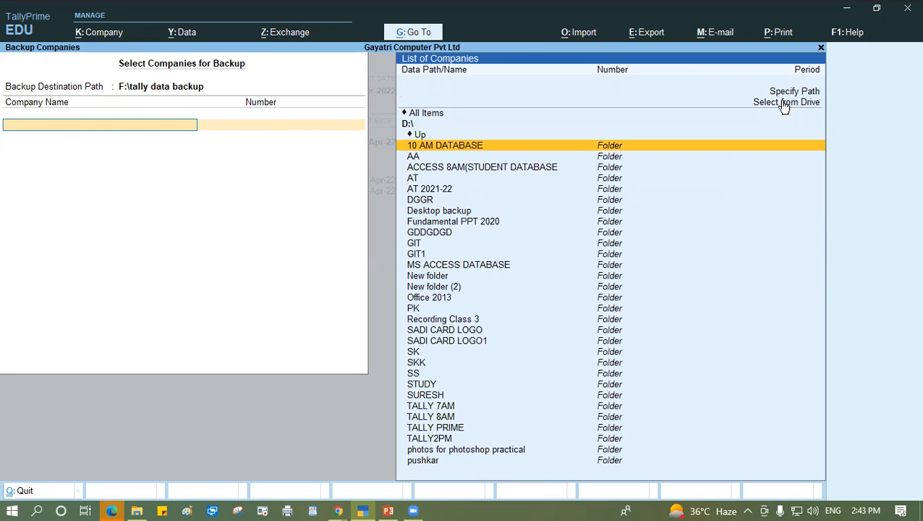
- Add Gayatri Computer Pvt Ltd from D:\TALLY2PM to the backup, end the company list and accept the backup
type("ta")
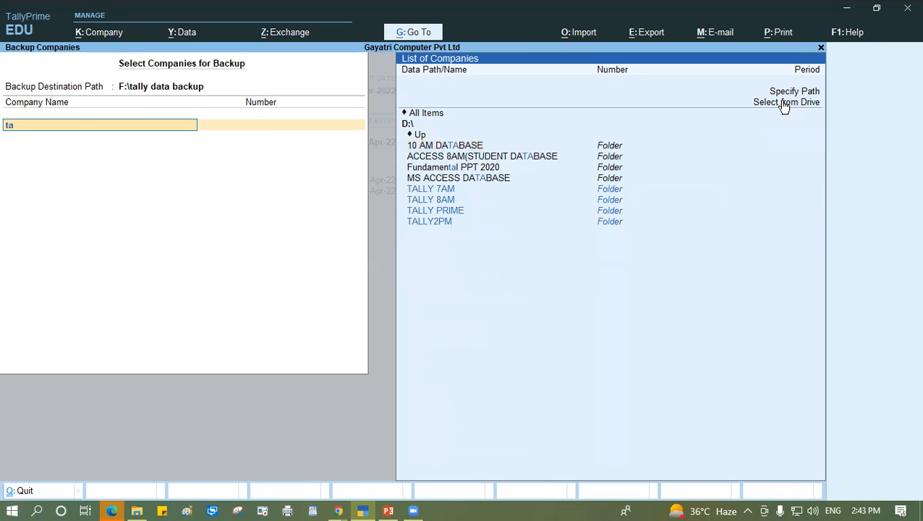
key("Down")
key("Down")
key("Down")
key("Down")
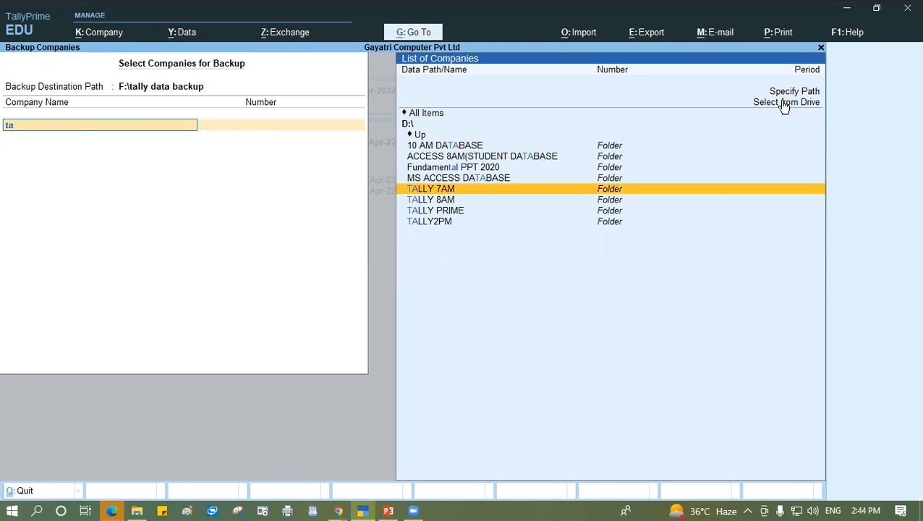
key("Return")
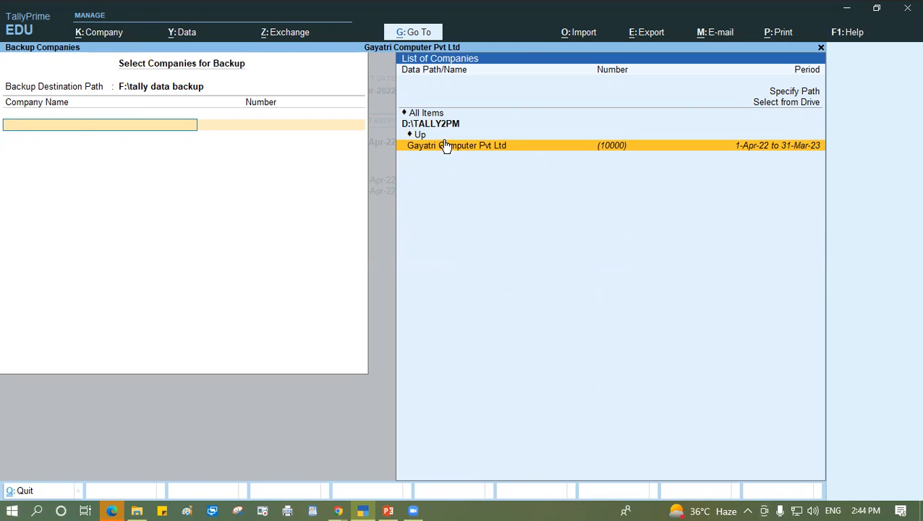
left_click(512, 148)
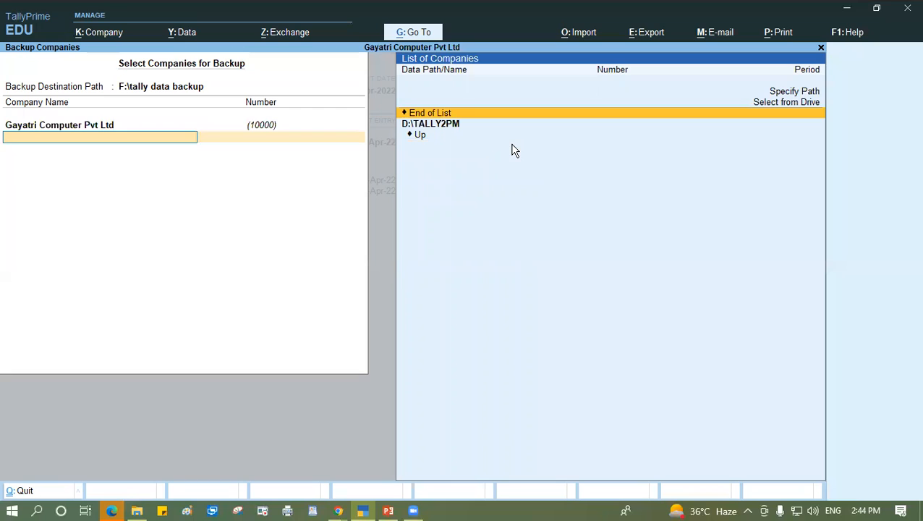
left_click(457, 114)
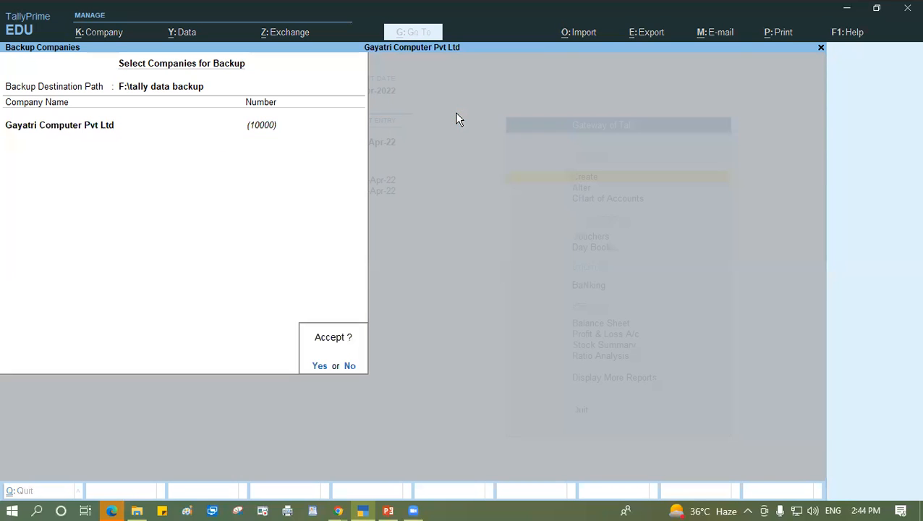
key("Return")
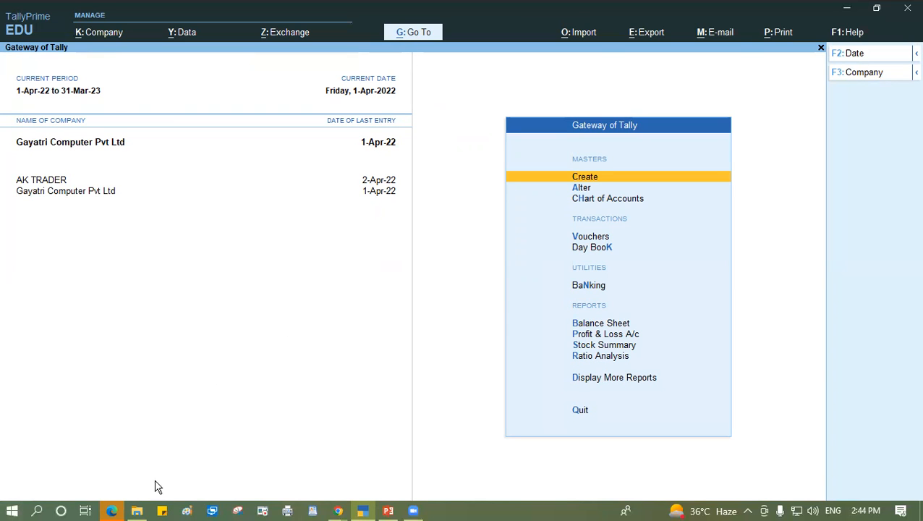
- Switch to File Explorer and check the backup file inside the "tally data backup" folder on USB Drive (F:)
left_click(137, 512)
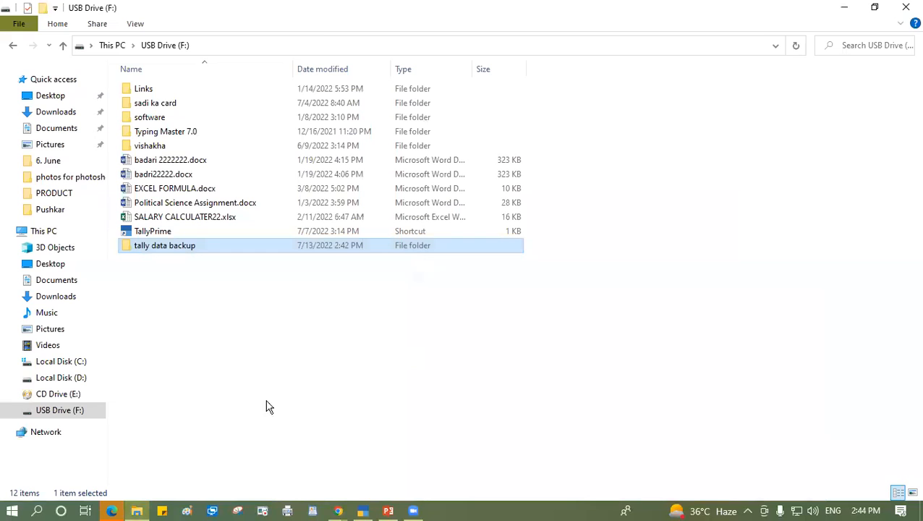
left_click(46, 233)
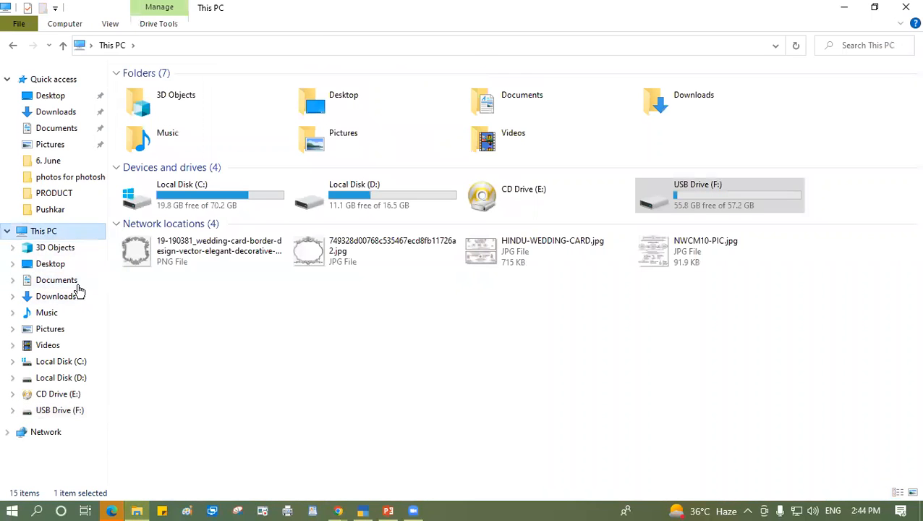
double_click(705, 197)
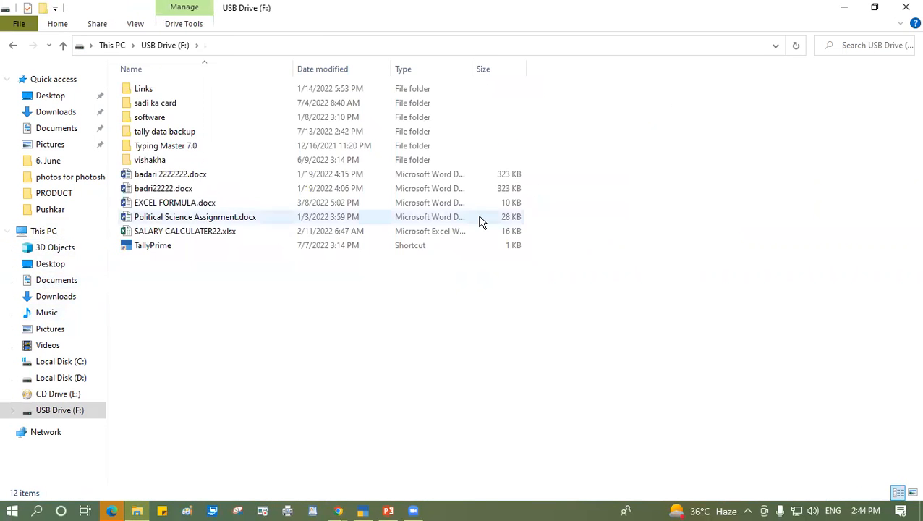
double_click(188, 133)
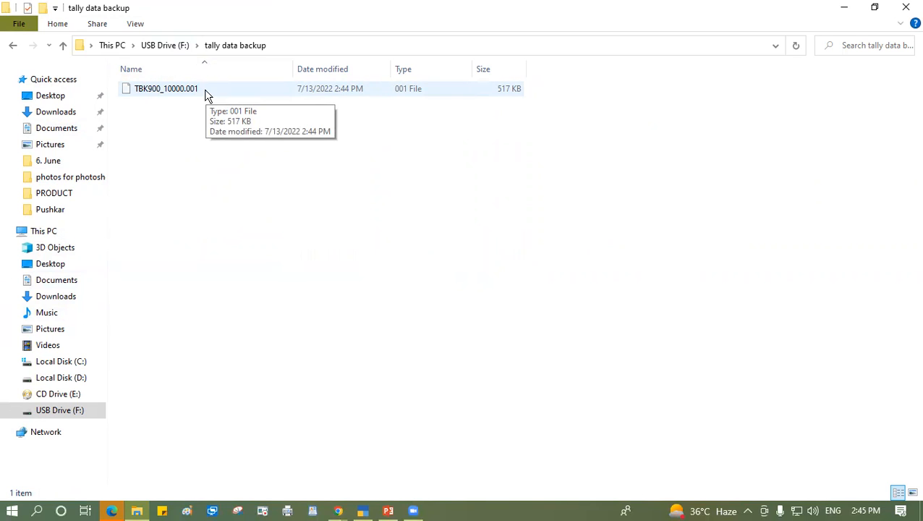
left_click(14, 46)
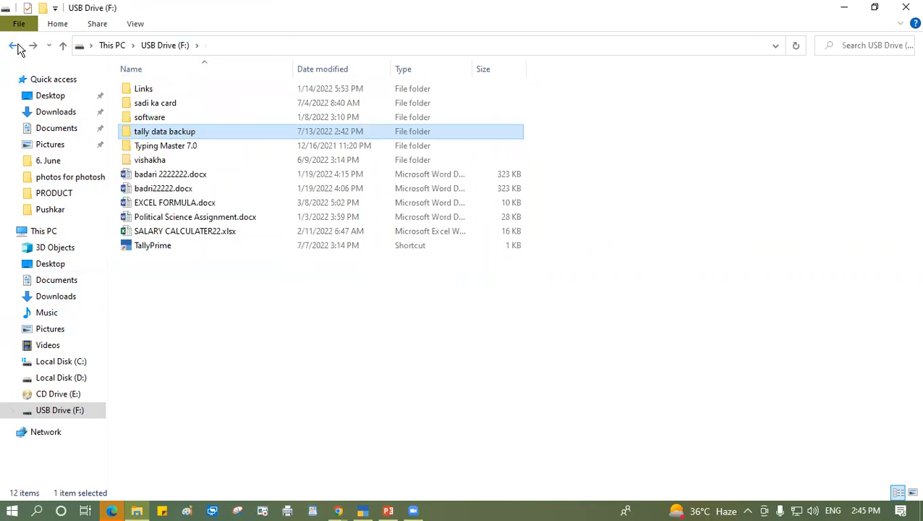
- Switch back to TallyPrime, start another company backup and bring up the available drives for the backup destination path
left_click(363, 511)
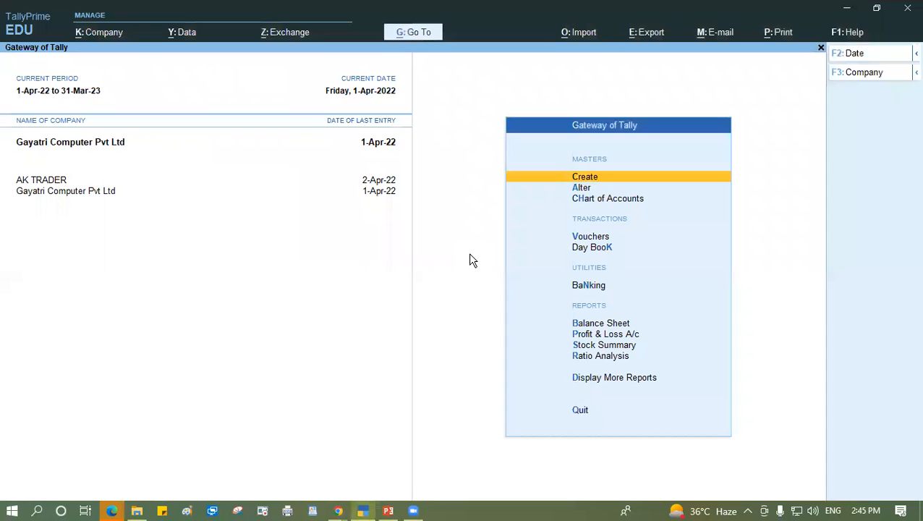
left_click(182, 32)
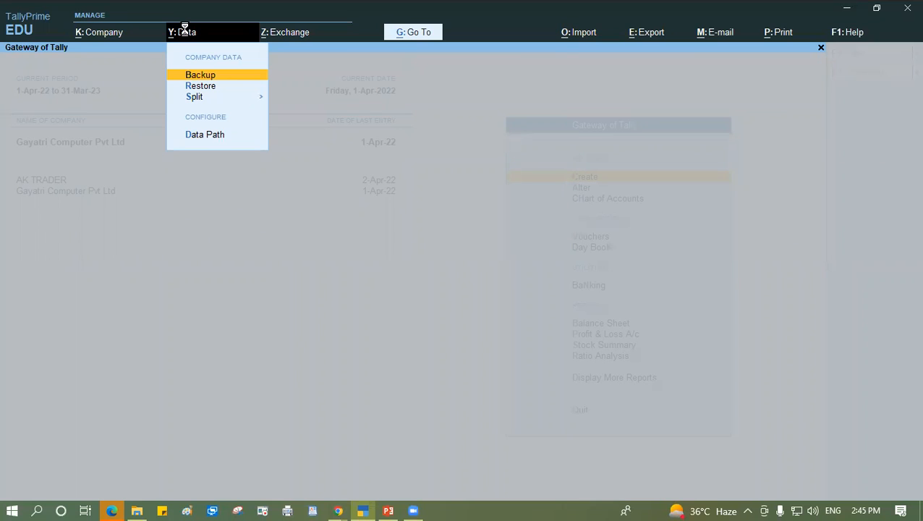
key("Return")
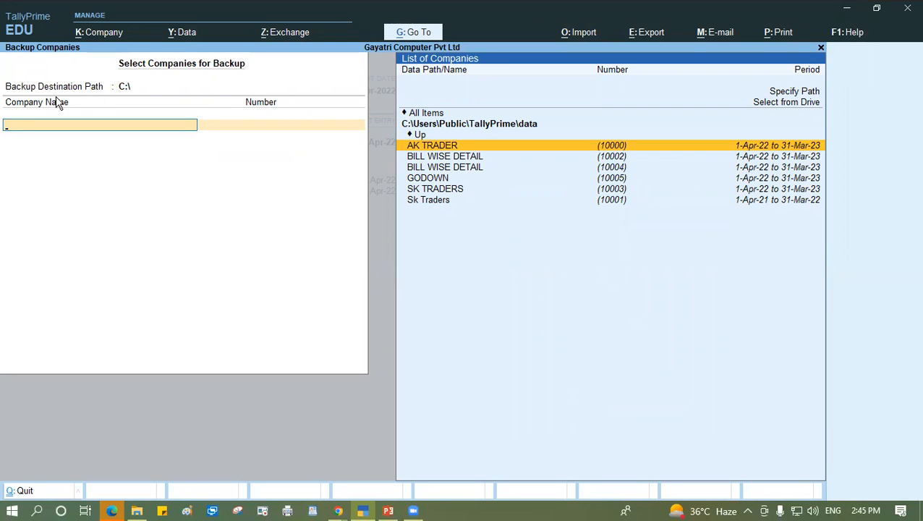
left_click(94, 91)
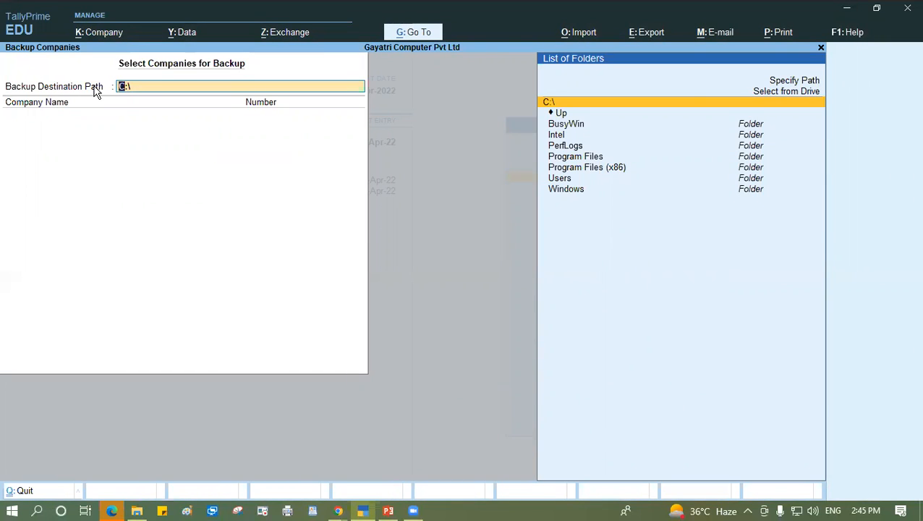
key("Up")
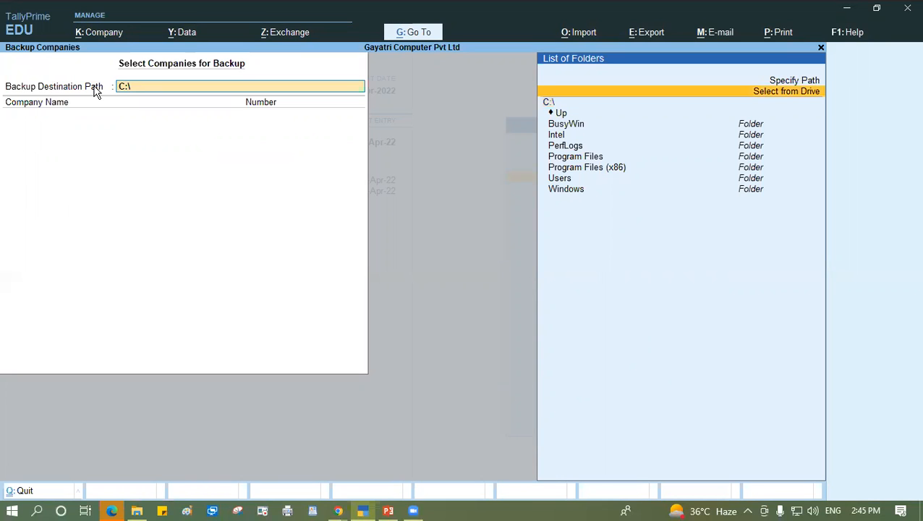
key("Return")
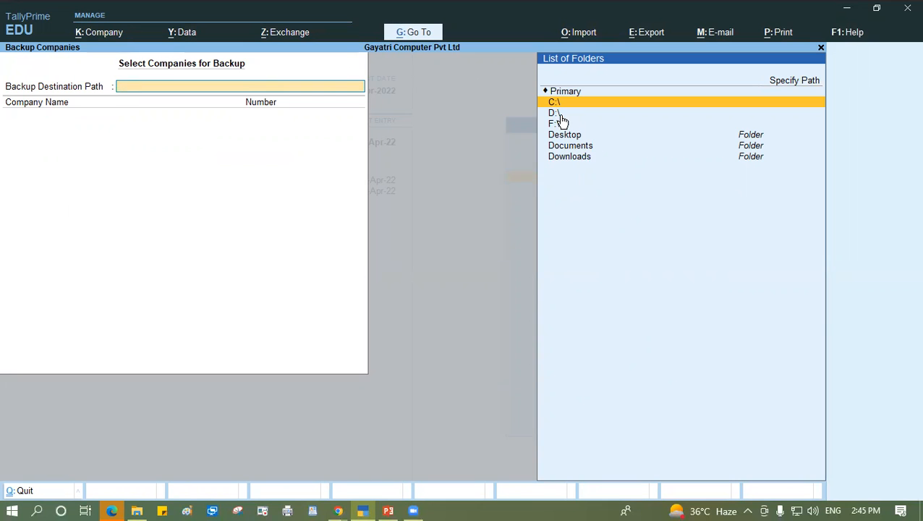
- Switch to File Explorer and create a new folder named "backup" on USB Drive (F:)
left_click(136, 511)
left_click(45, 231)
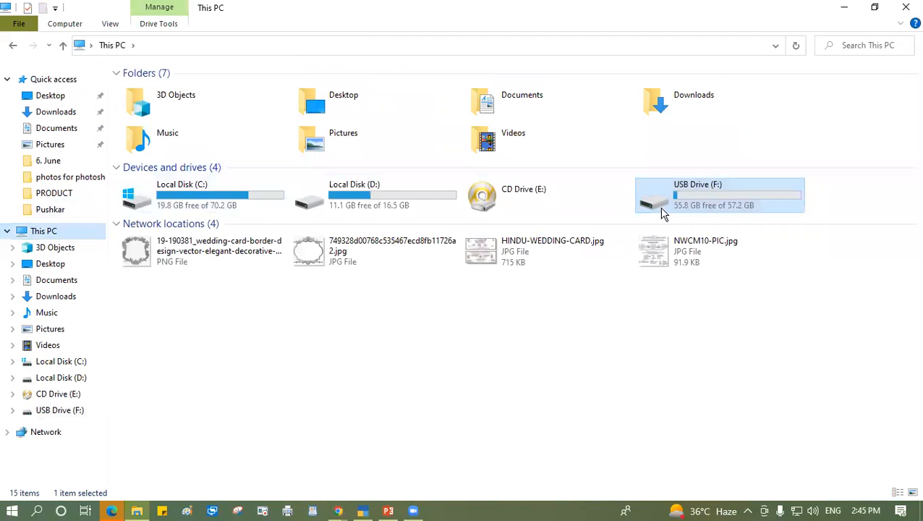
double_click(681, 201)
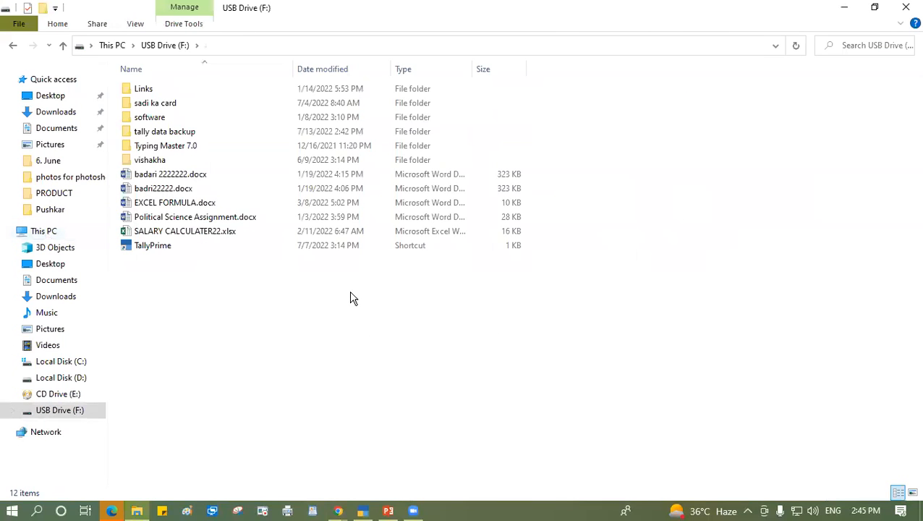
right_click(351, 298)
left_click(398, 457)
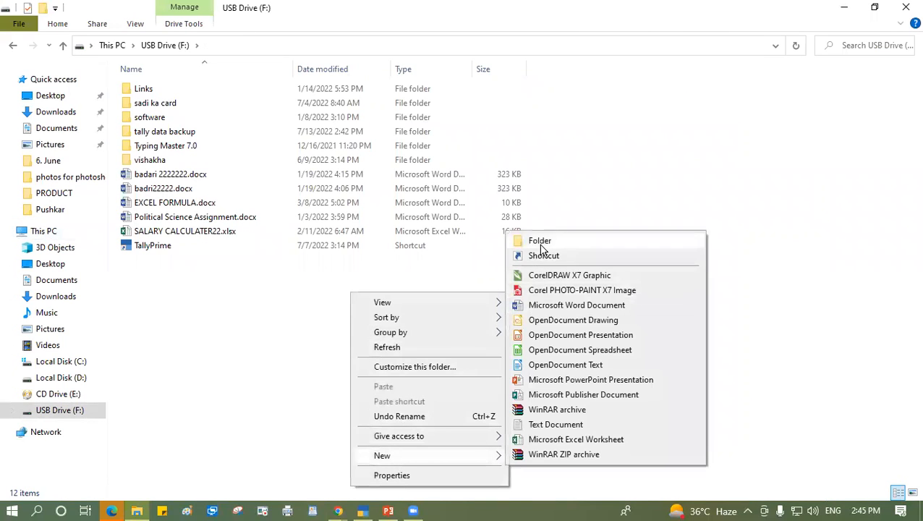
left_click(539, 242)
type("baclu")
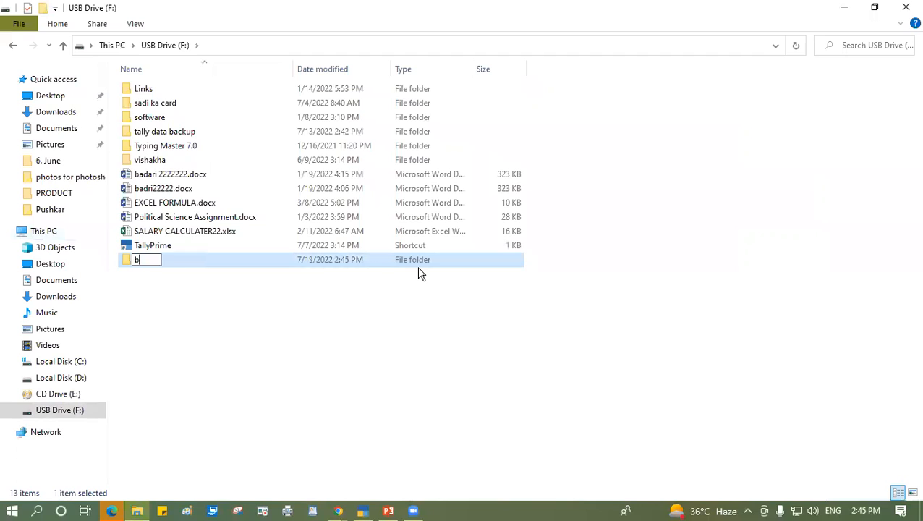
key("BackSpace")
key("BackSpace")
type("kup")
key("Return")
- Switch back to TallyPrime and set the backup destination path to F:\backup
left_click(356, 509)
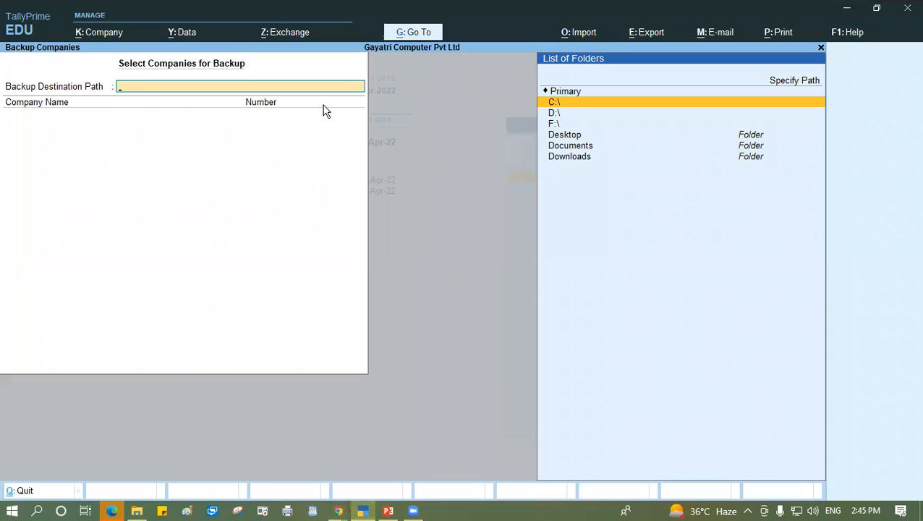
key("Down")
key("Down")
key("Return")
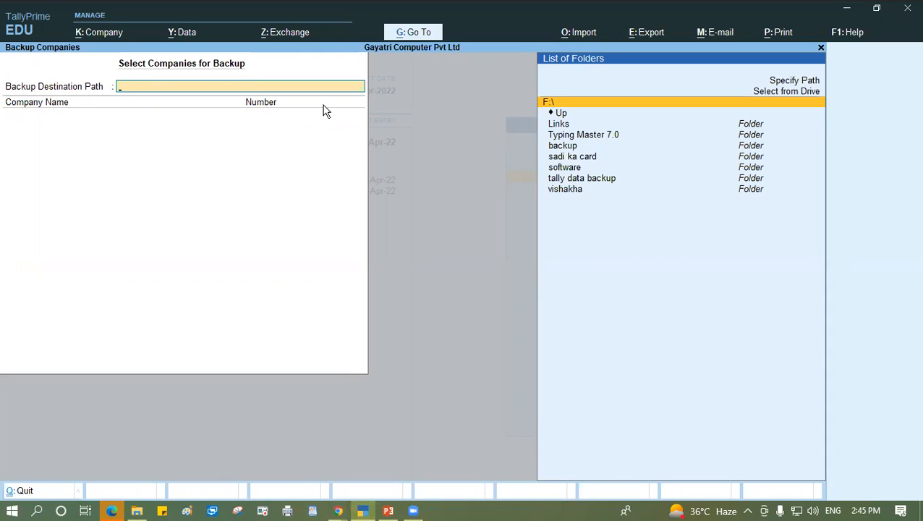
key("Down")
key("Down")
key("Down")
key("Down")
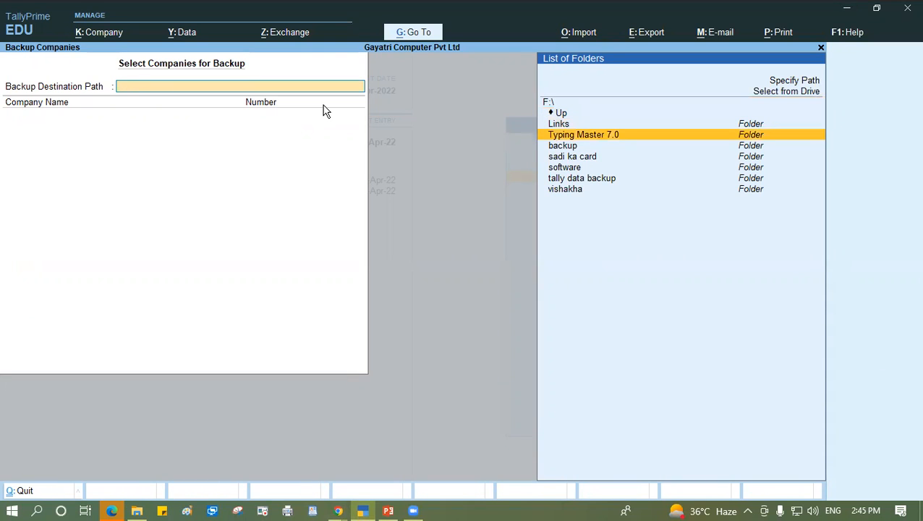
key("Return")
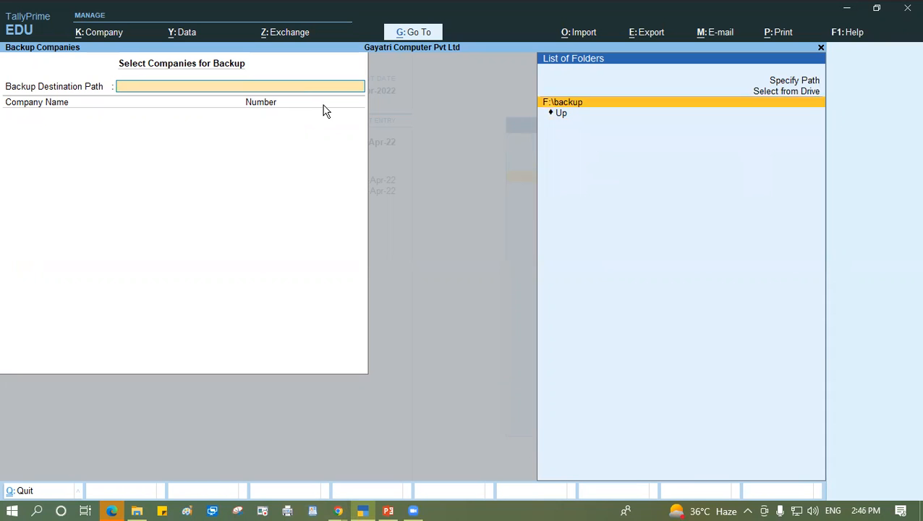
key("Return")
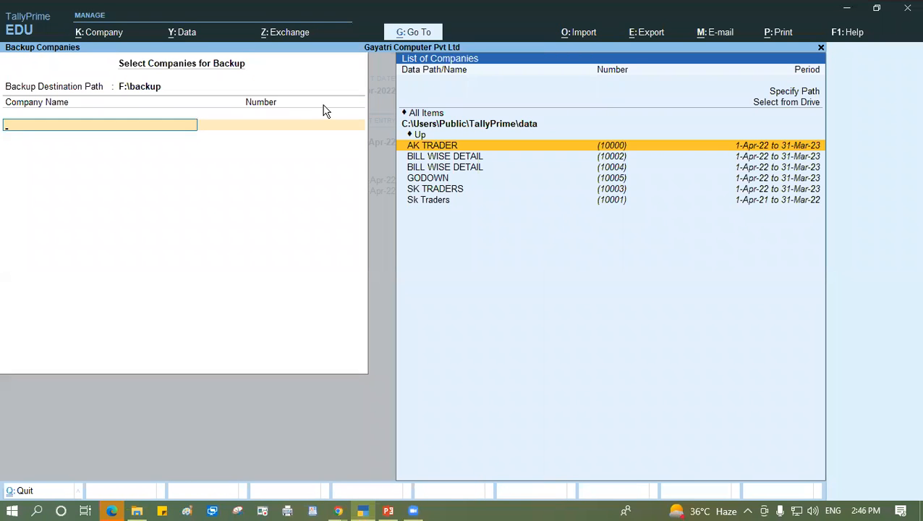
- Change the source location of the companies for backup to the D:\ drive
key("Up")
key("Up")
key("Up")
key("Up")
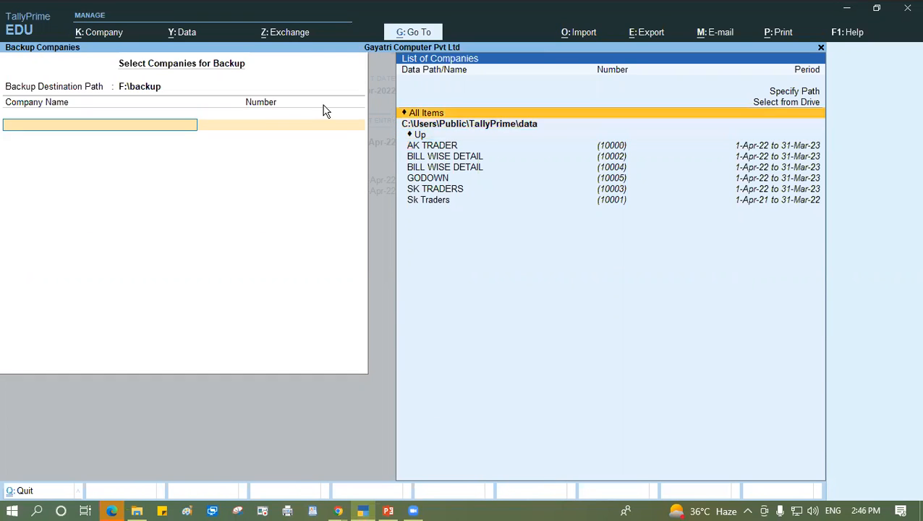
key("Return")
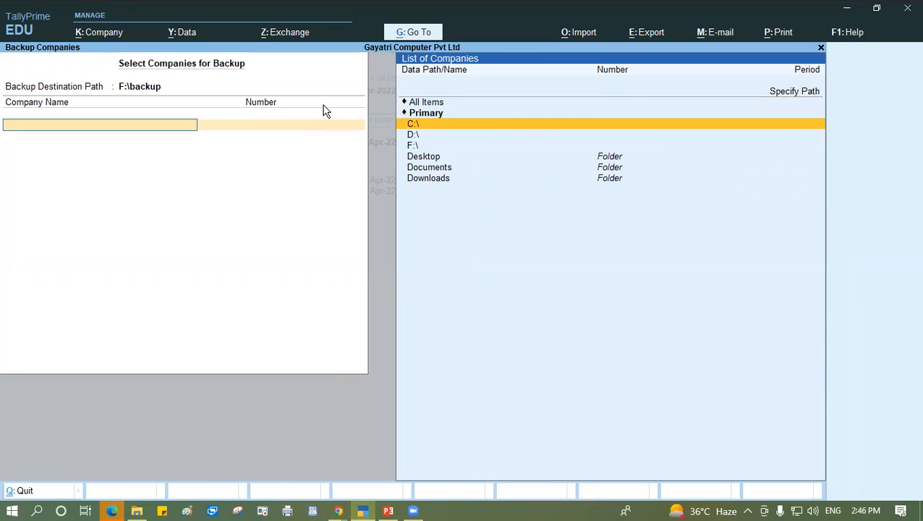
key("Down")
key("Return")
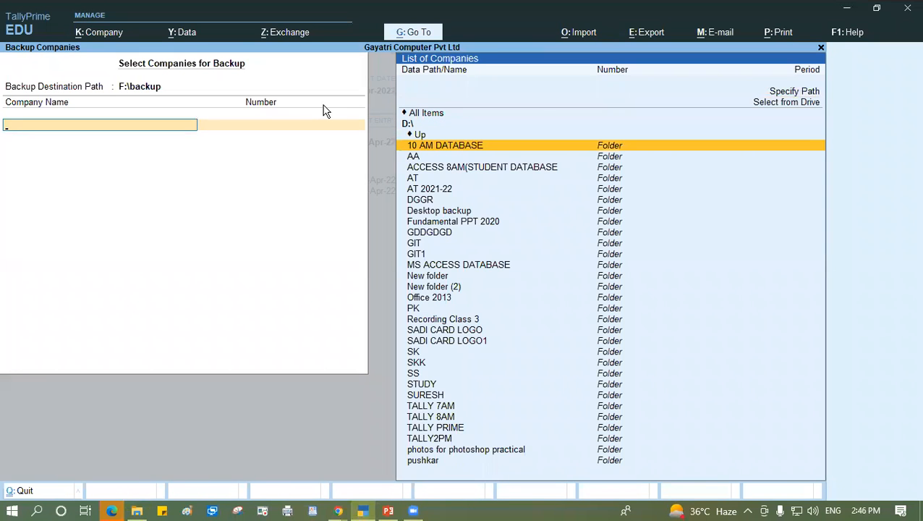
- Add Gayatri Computer Pvt Ltd from D:\TALLY2PM to the backup, end the company list and accept the backup
type("ta")
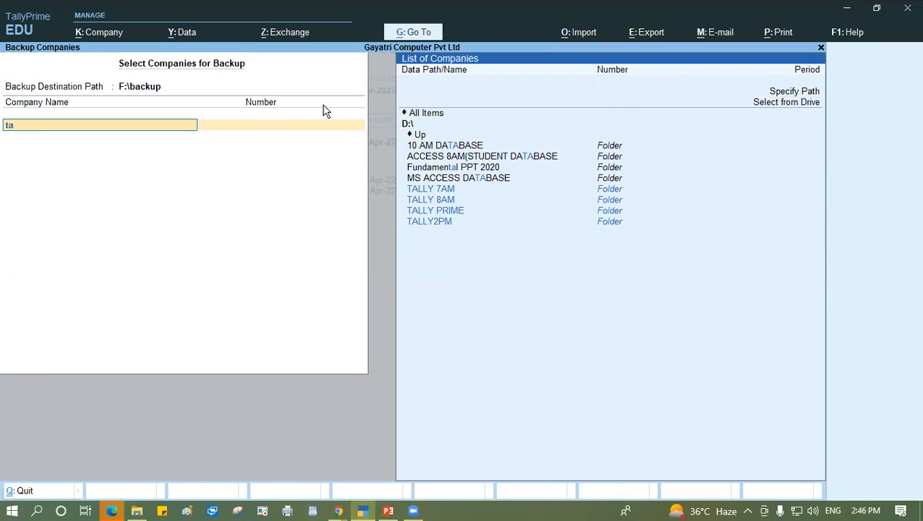
key("Down")
key("Down")
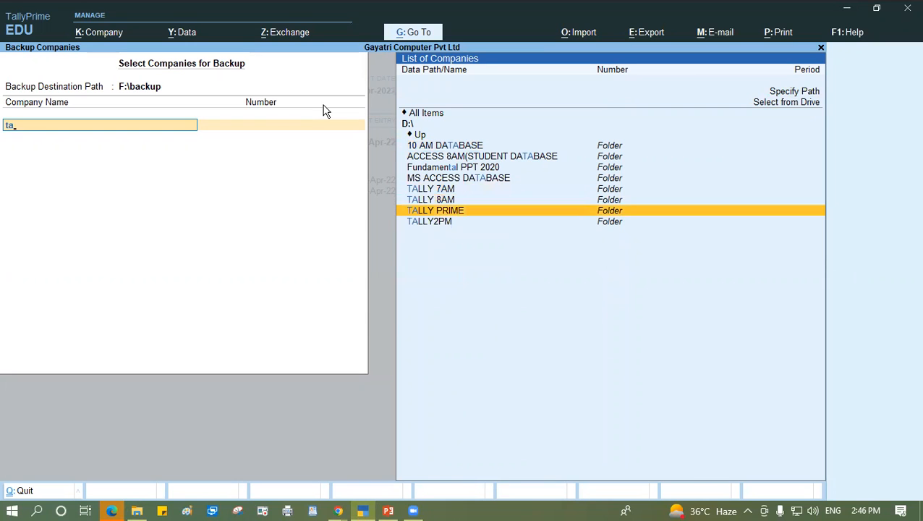
key("Down")
key("Return")
key("Return")
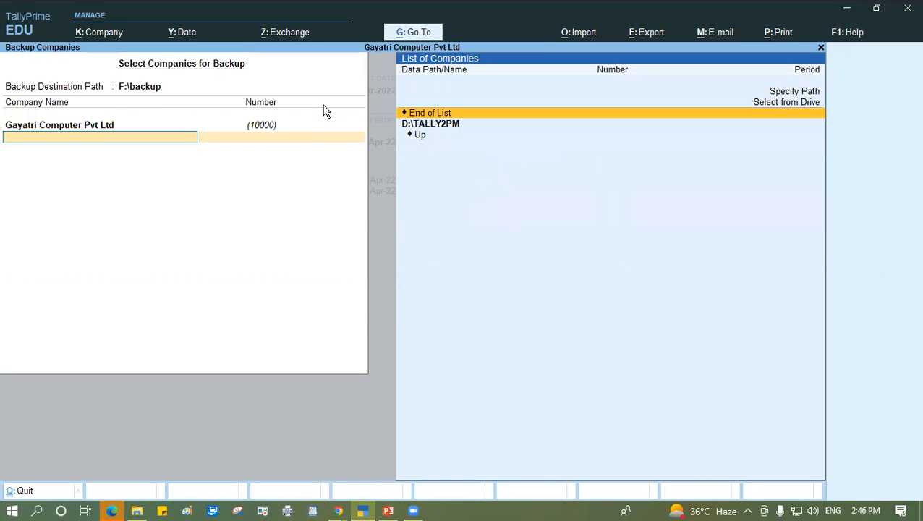
key("Return")
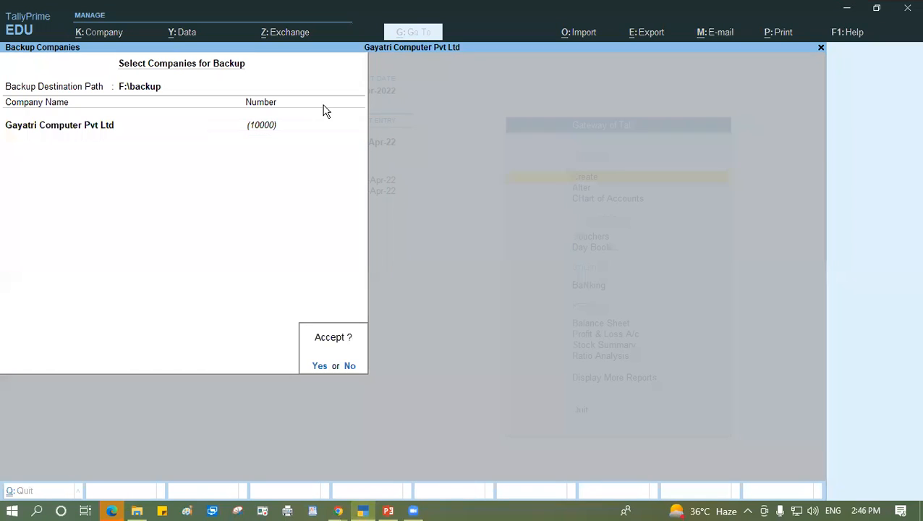
key("Return")
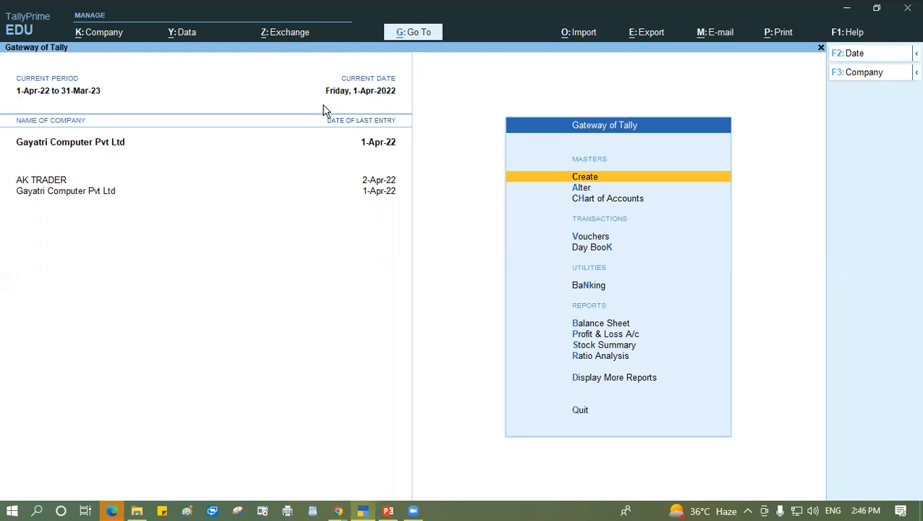
- Switch to File Explorer and check the backup file inside the "backup" folder on USB Drive (F:)
left_click(139, 511)
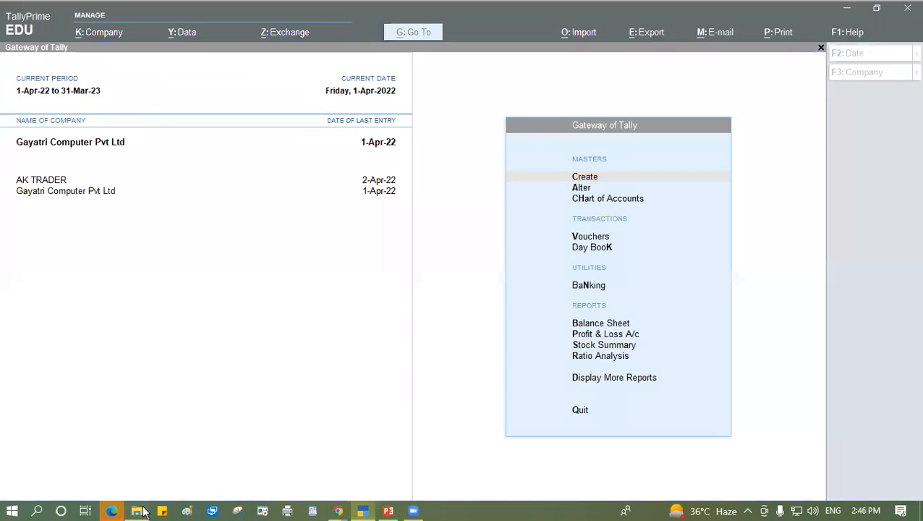
left_click(45, 230)
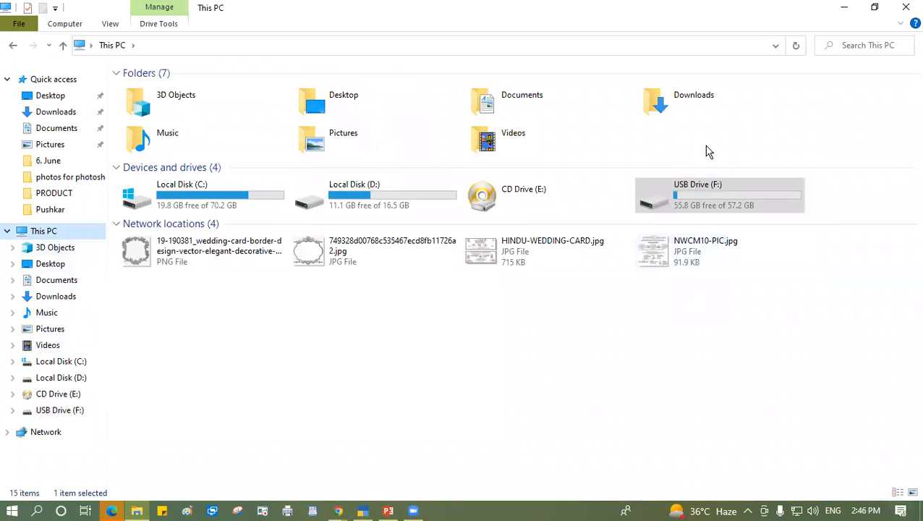
double_click(711, 189)
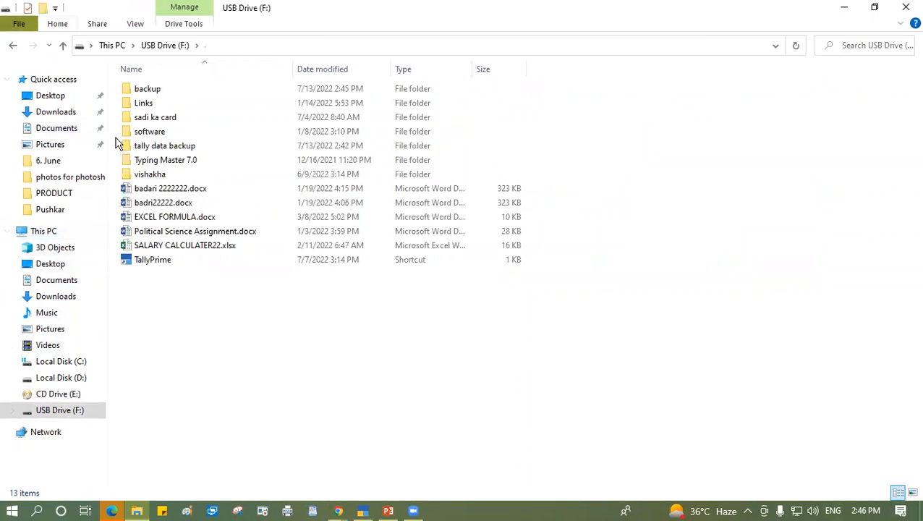
double_click(142, 89)
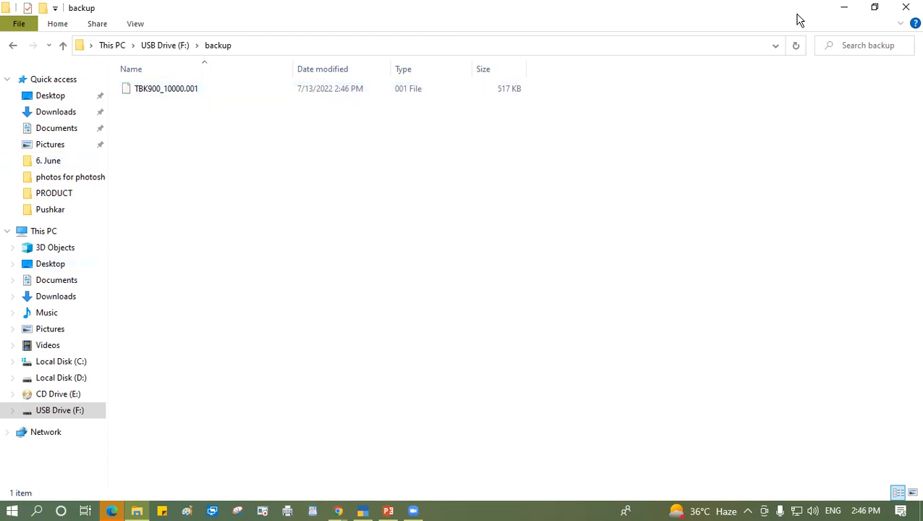
left_click(745, 74)
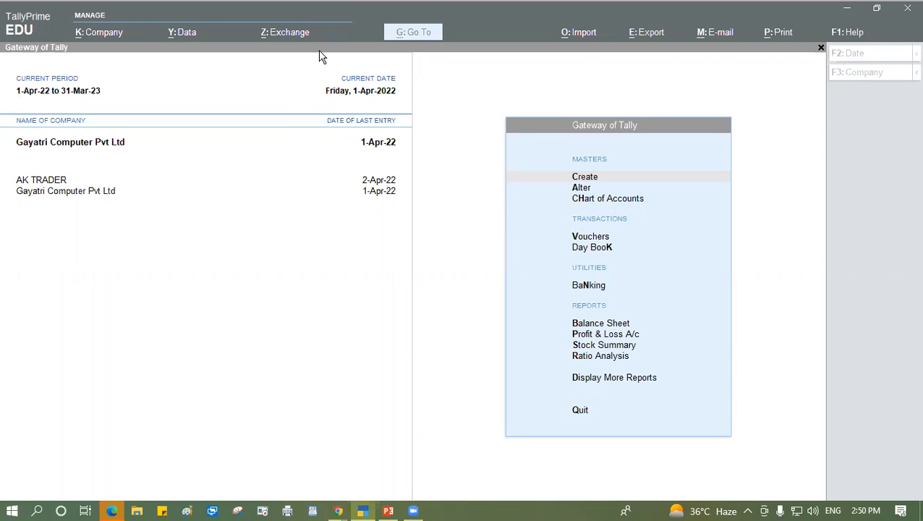
- Start restoring company data and go to the restore destination path for editing
left_click(244, 213)
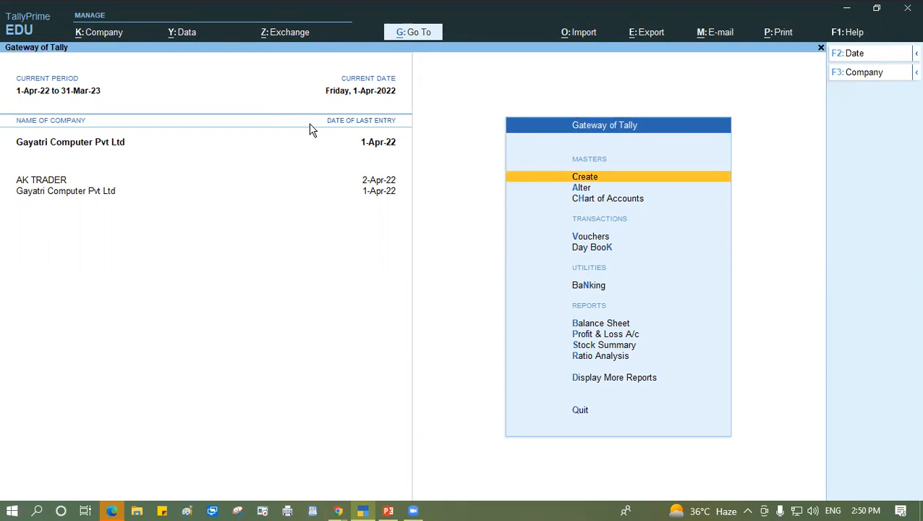
left_click(186, 36)
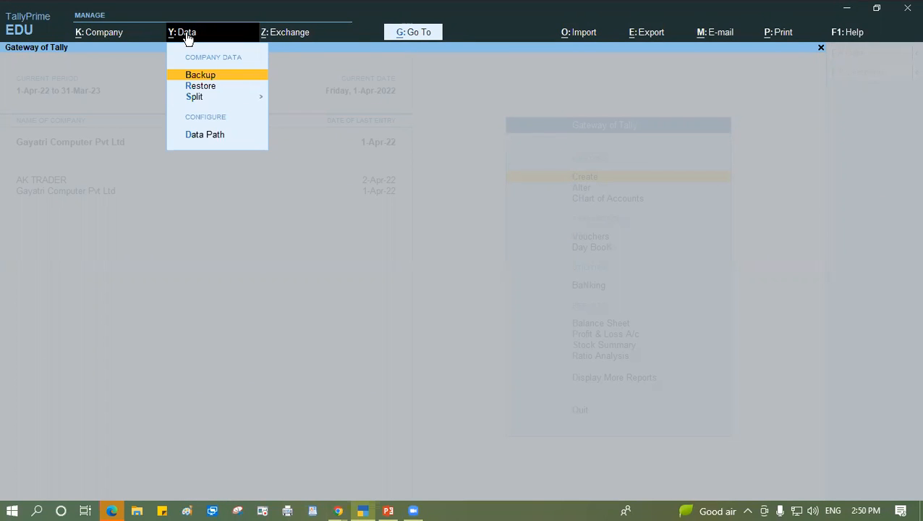
key("Down")
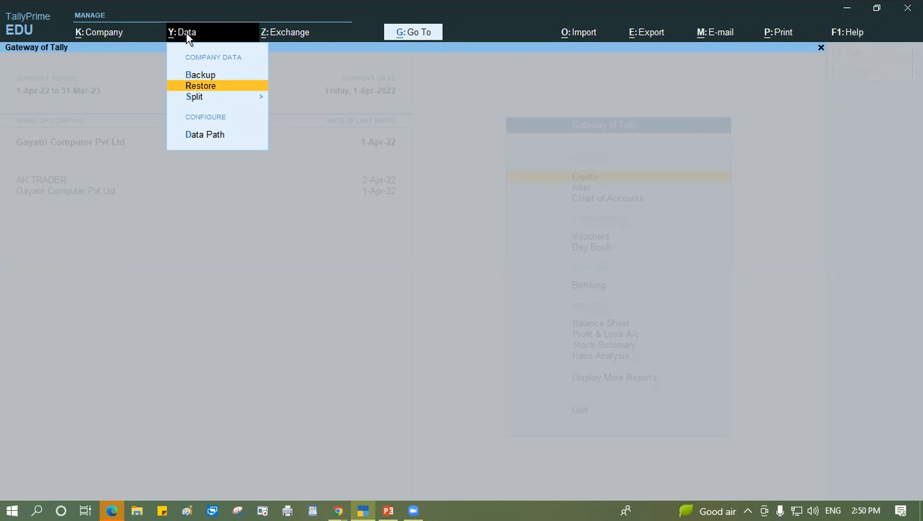
key("Return")
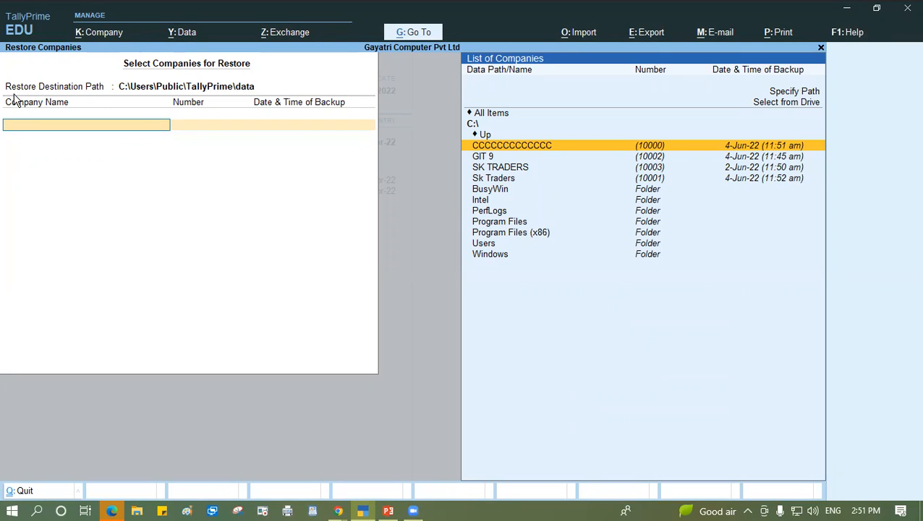
left_click(100, 88)
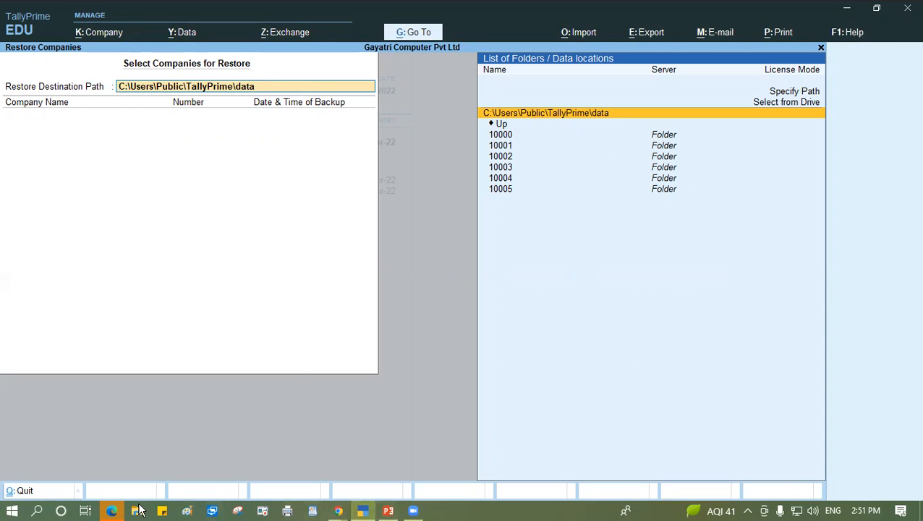
- Switch to File Explorer and create a folder named "sk" on Local Disk (C:)
key("super+e")
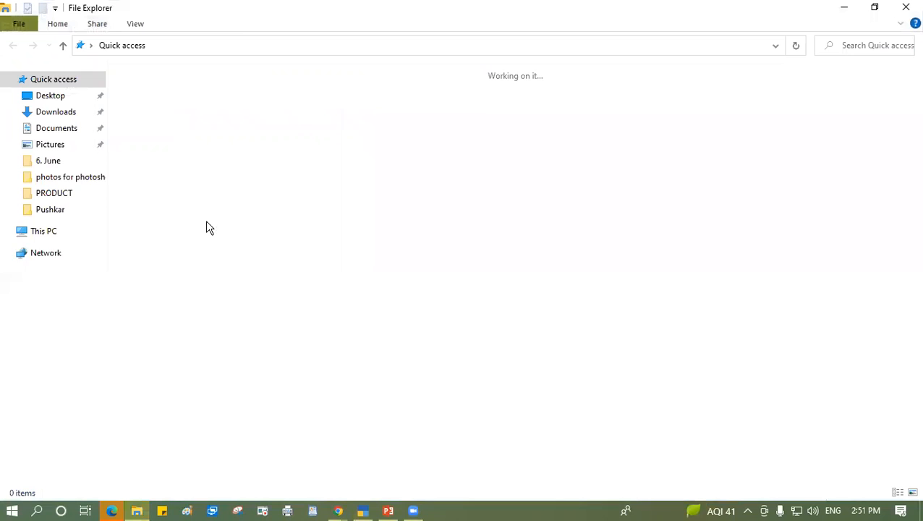
left_click(43, 231)
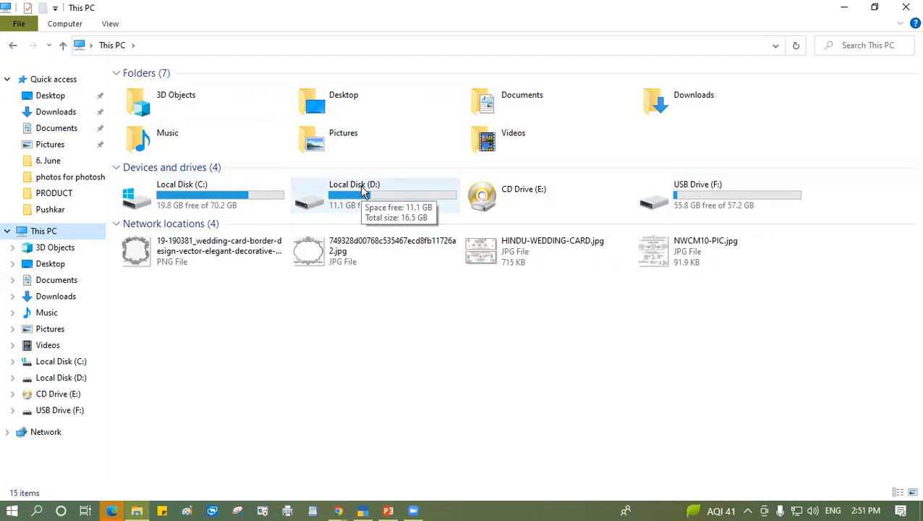
double_click(213, 193)
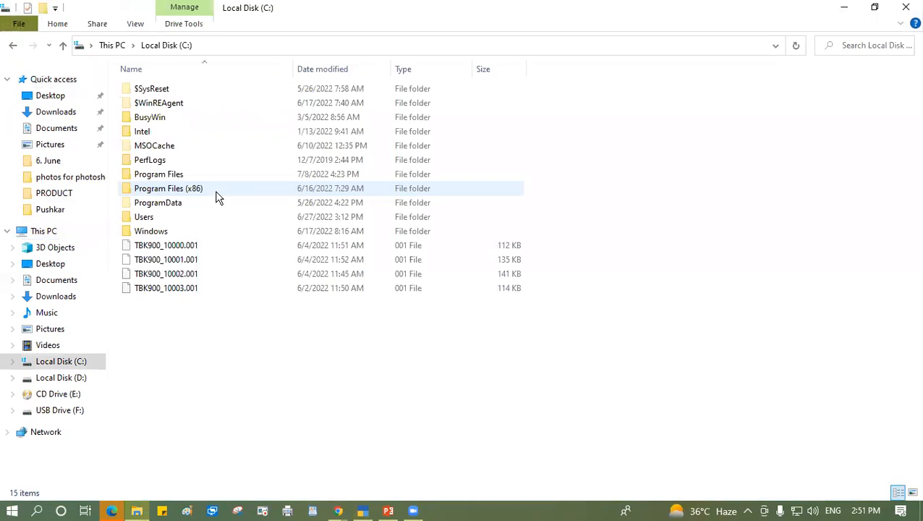
right_click(656, 259)
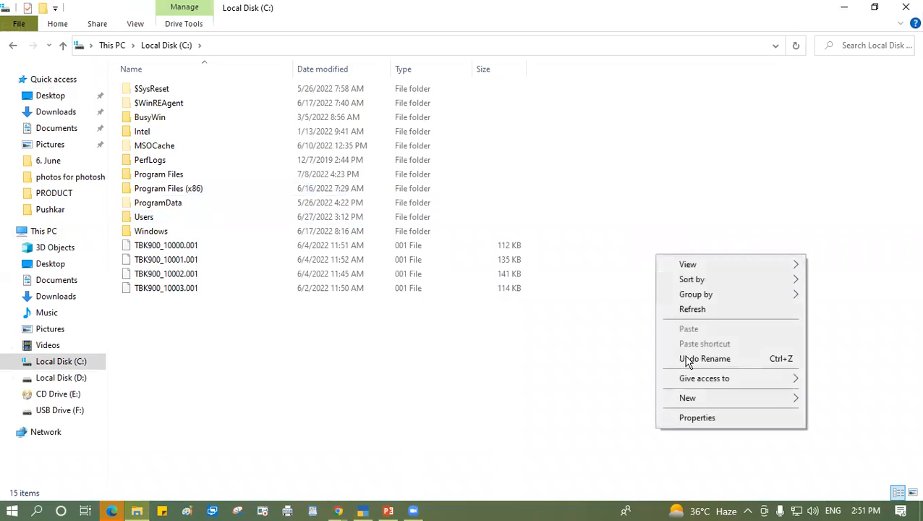
mouse_move(693, 404)
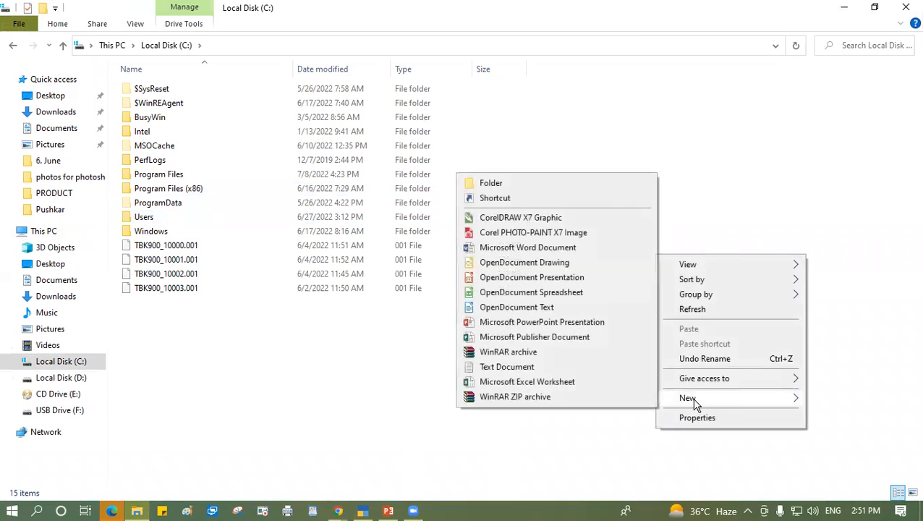
left_click(491, 183)
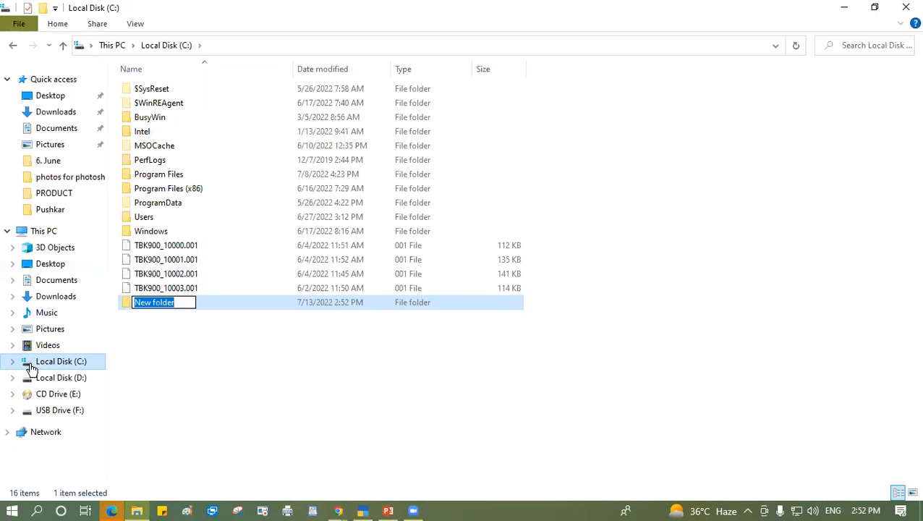
type("sk")
key("Return")
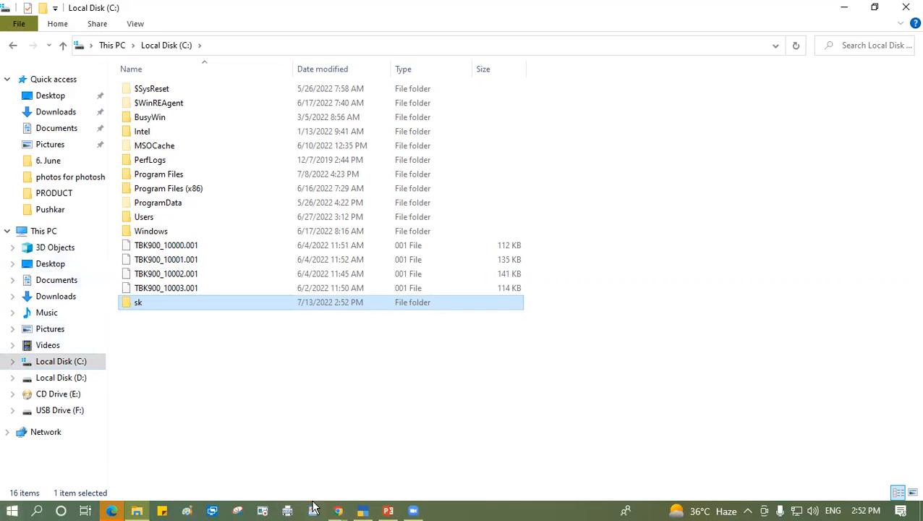
- Switch back to TallyPrime and list the available drives for the restore destination path
left_click(362, 511)
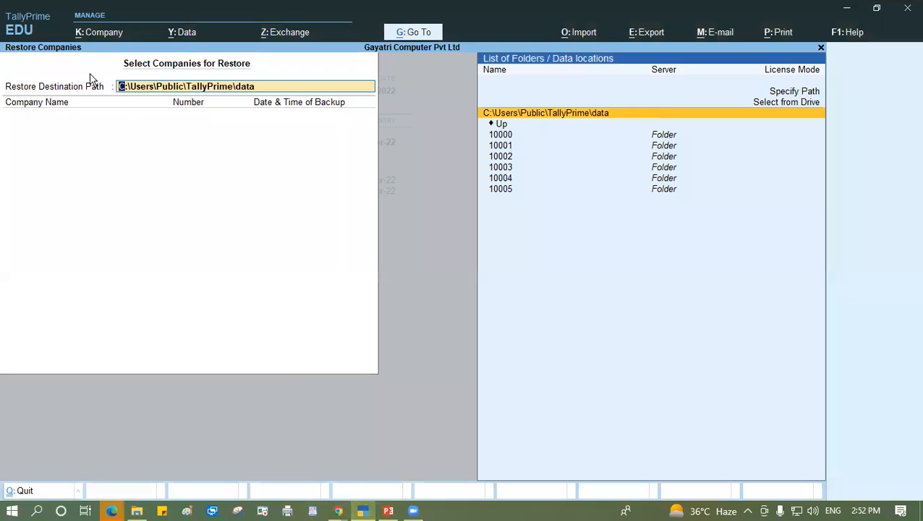
key("Up")
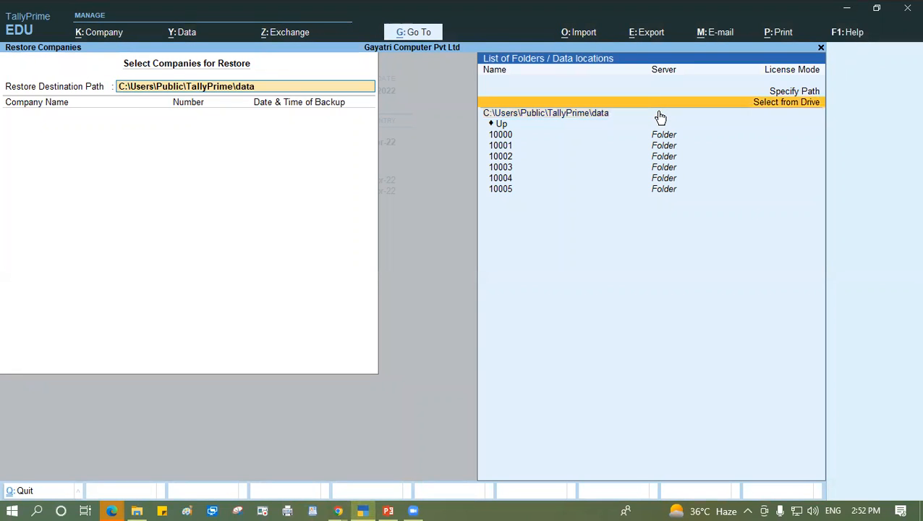
key("Return")
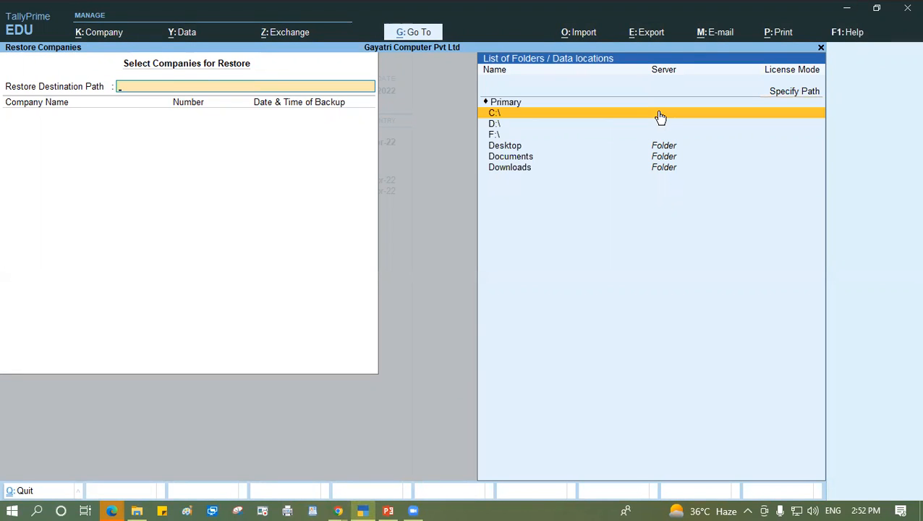
key("Down")
key("Down")
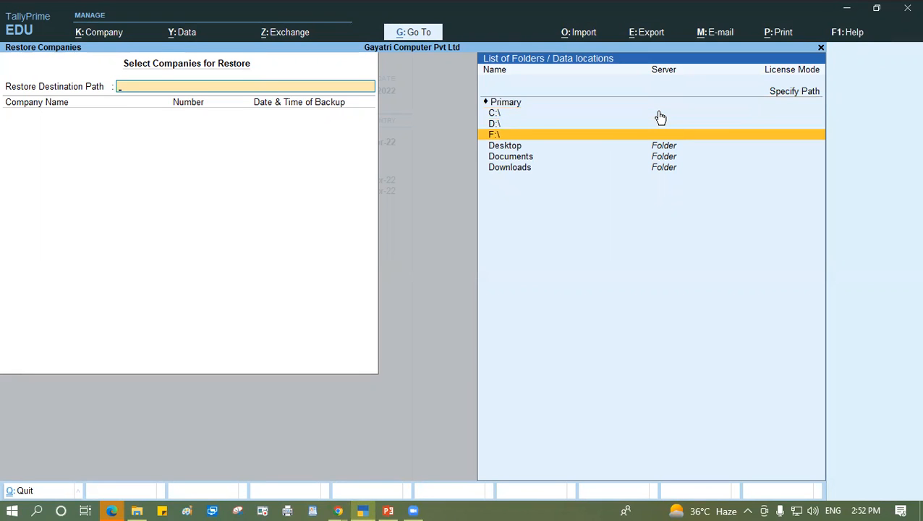
key("Return")
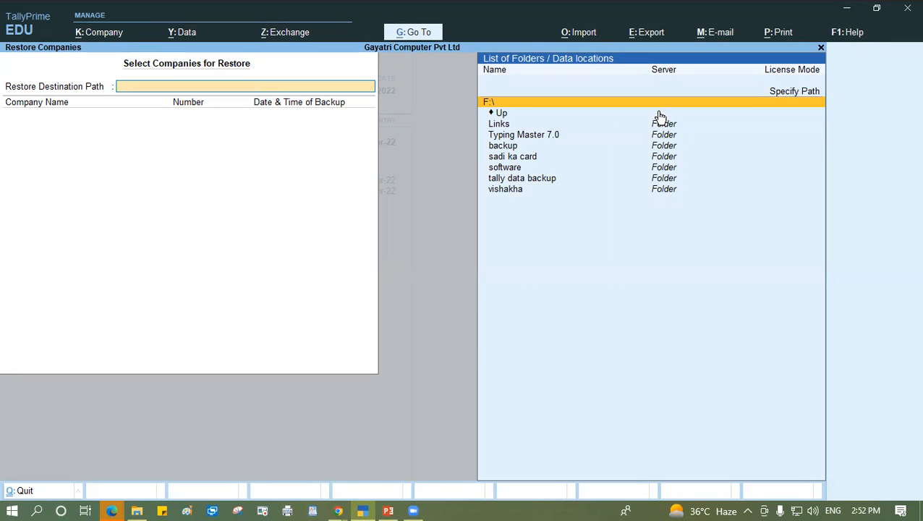
left_click(660, 114)
- Set the restore destination path to the C:\sk folder
left_click(660, 116)
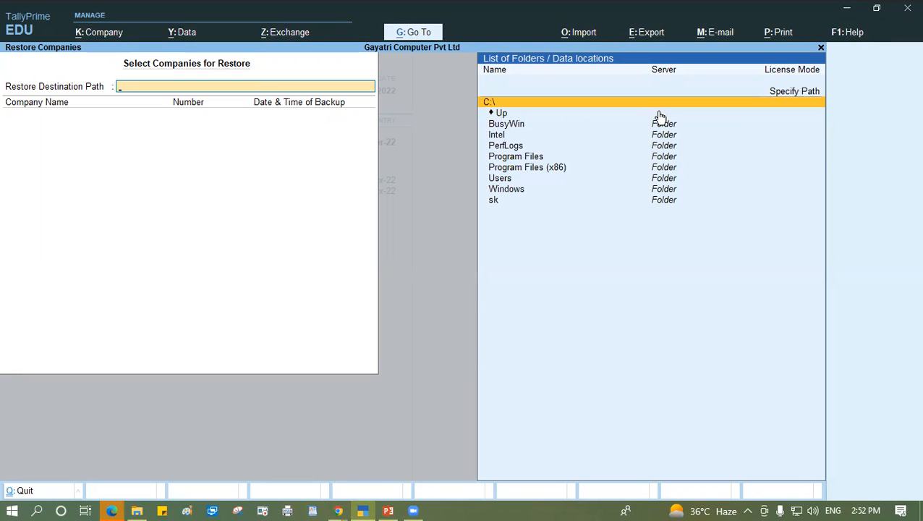
key("Down")
key("Down")
key("Down")
key("Down")
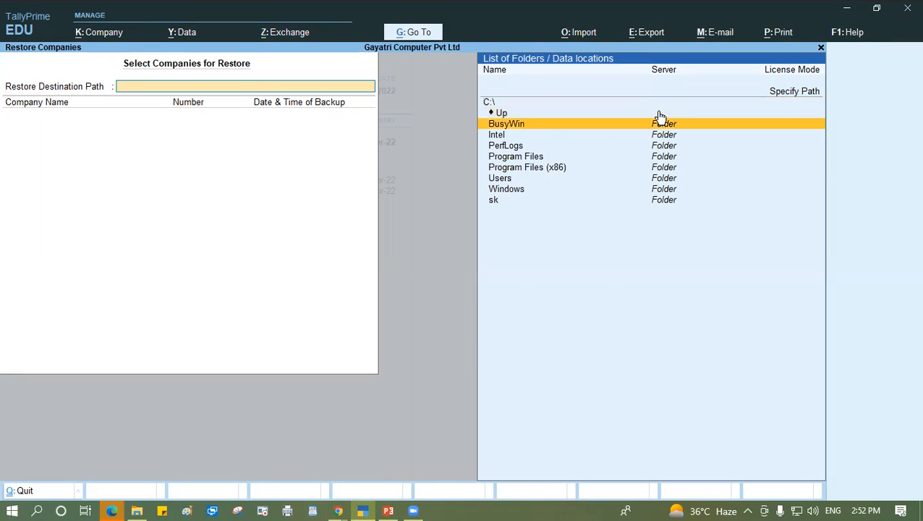
key("Down")
key("Down")
key("Down")
key("Down")
key("Down")
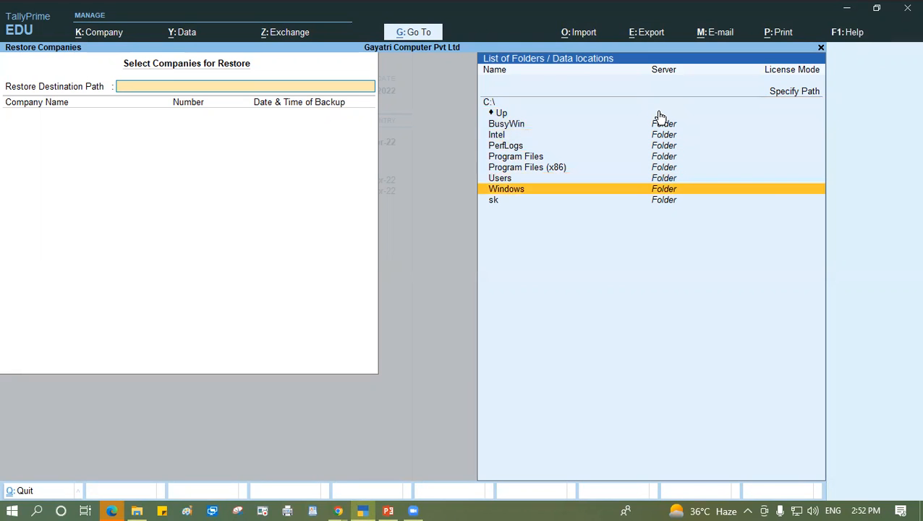
key("Return")
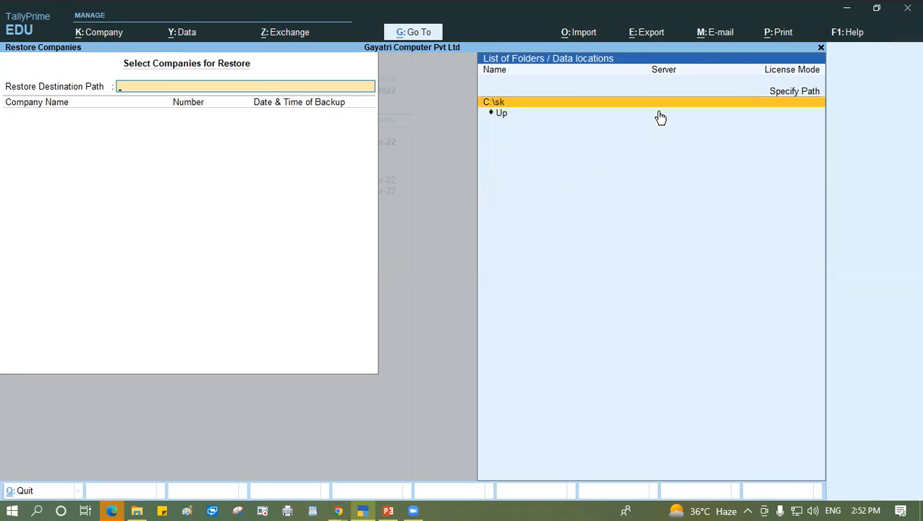
key("Return")
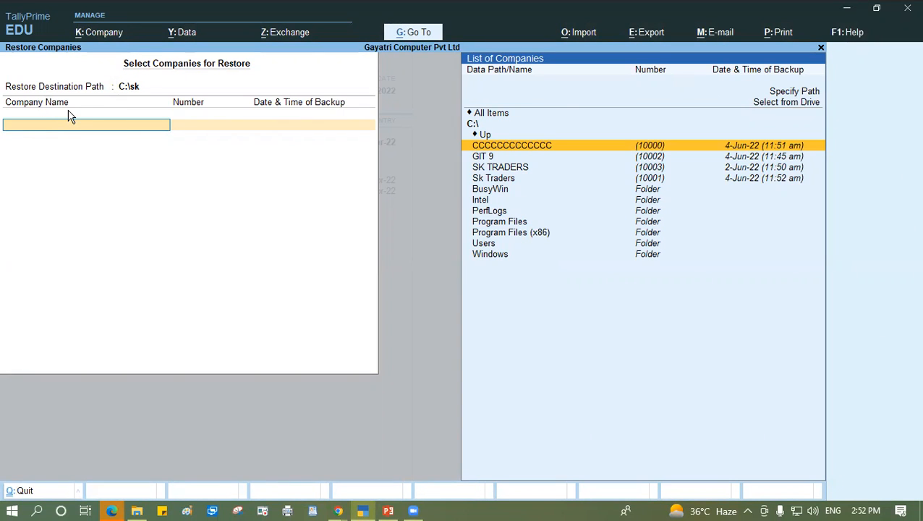
- Change the source location of the company backups for the restore to F:\backup
key("Up")
key("Up")
key("Up")
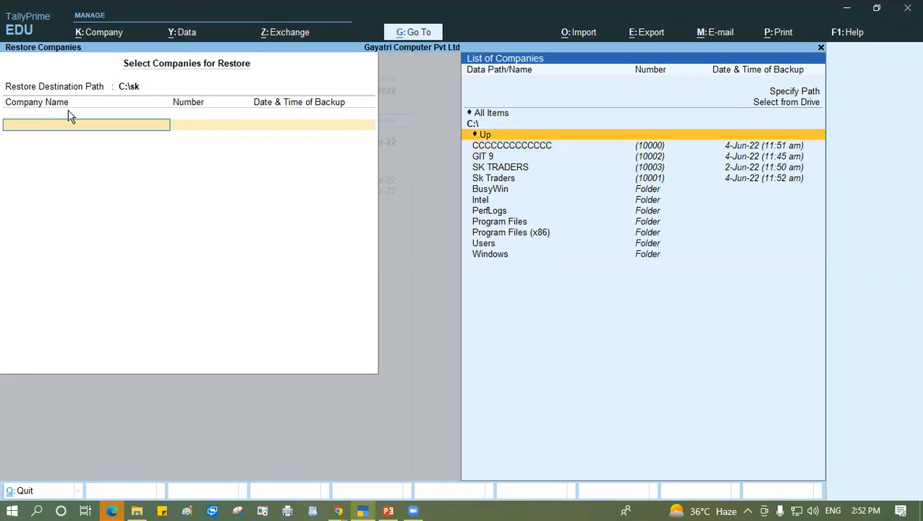
key("Return")
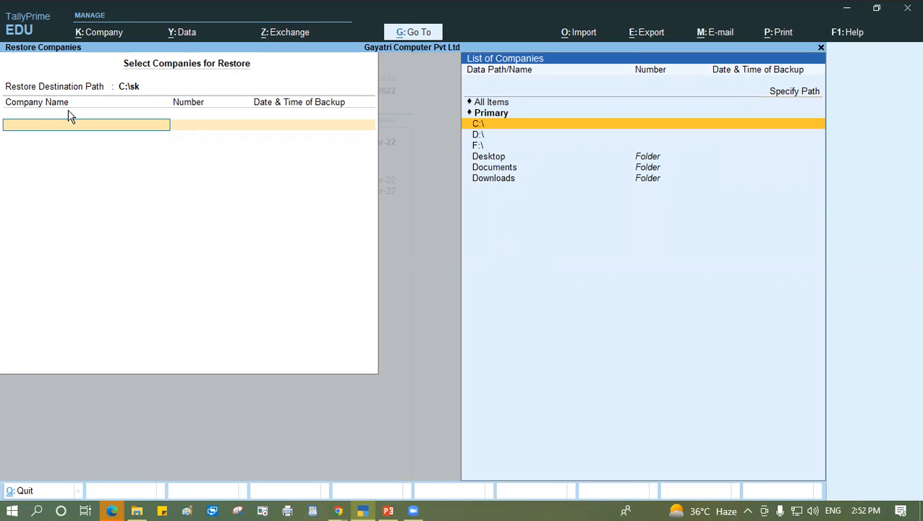
key("Down")
key("Down")
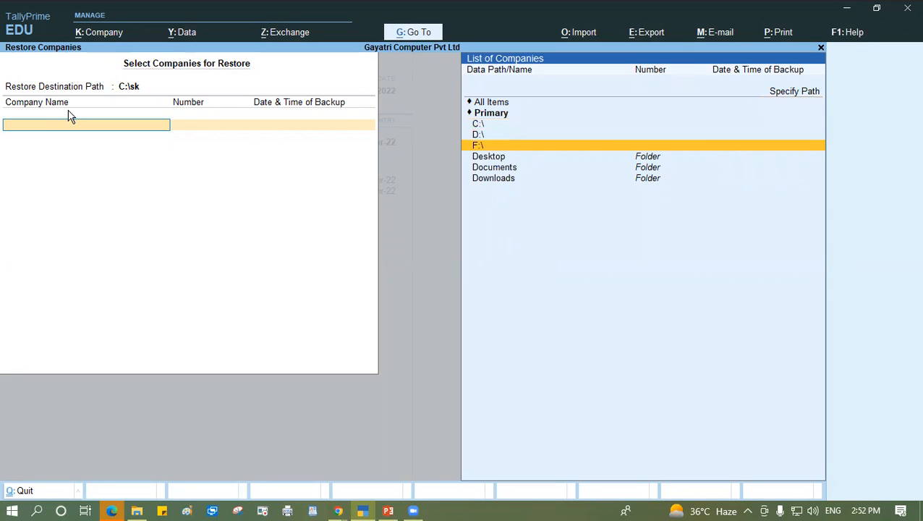
key("Return")
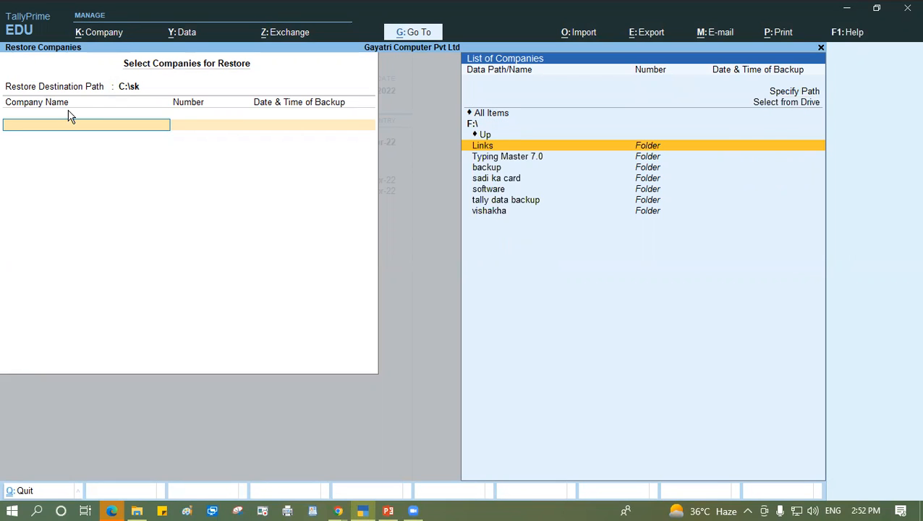
key("Down")
key("Down")
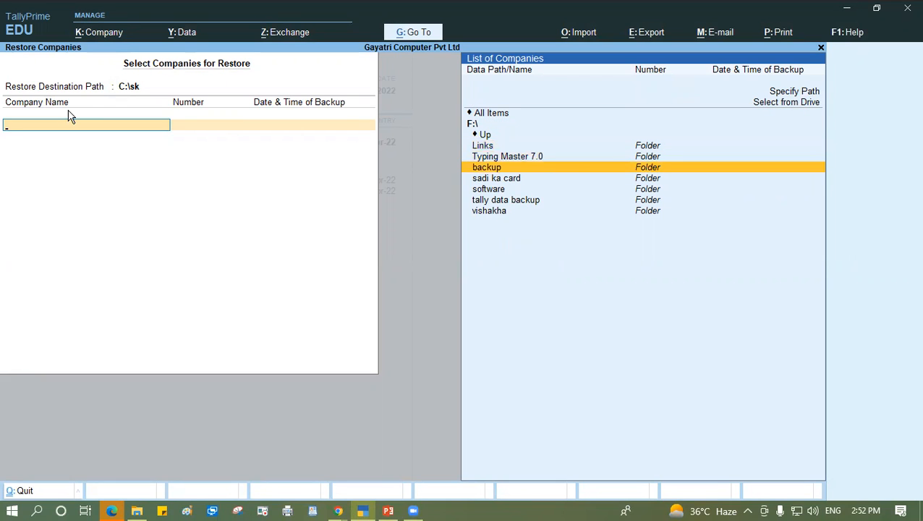
key("Return")
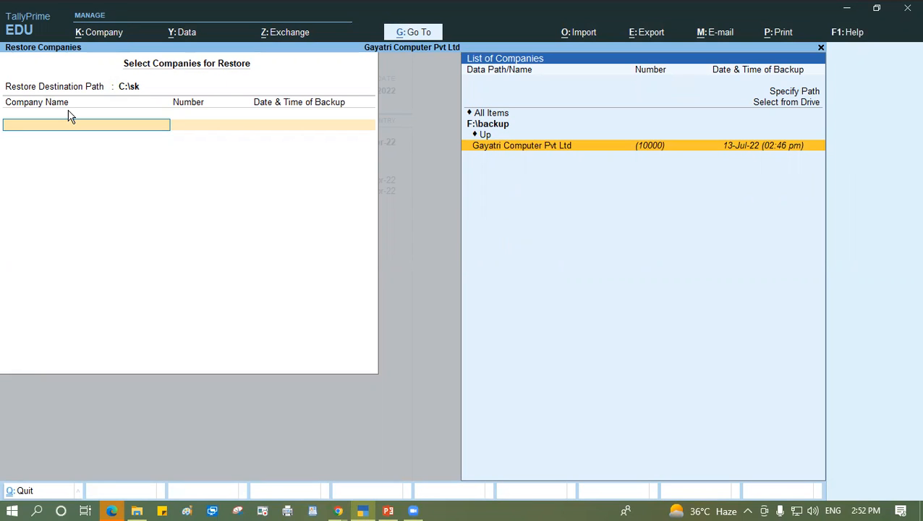
- Add Gayatri Computer Pvt Ltd to the restore, end the company list and accept the restore
key("Return")
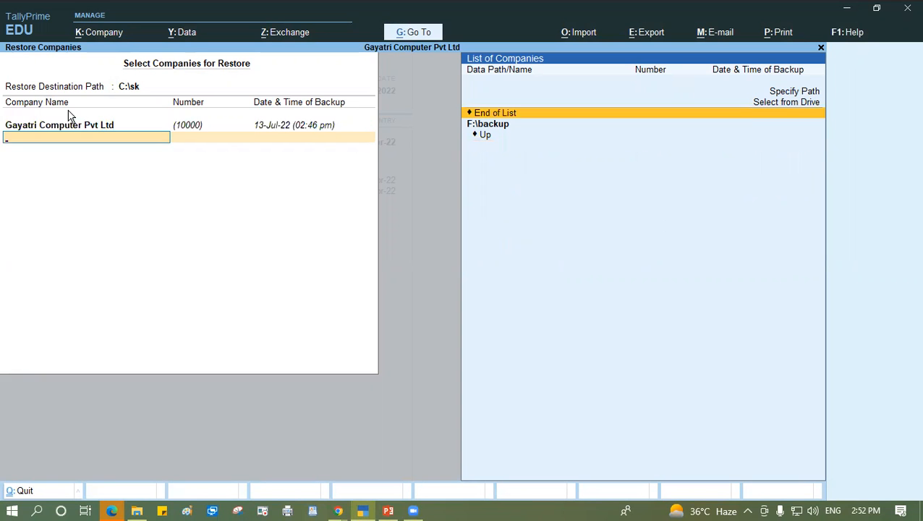
key("Return")
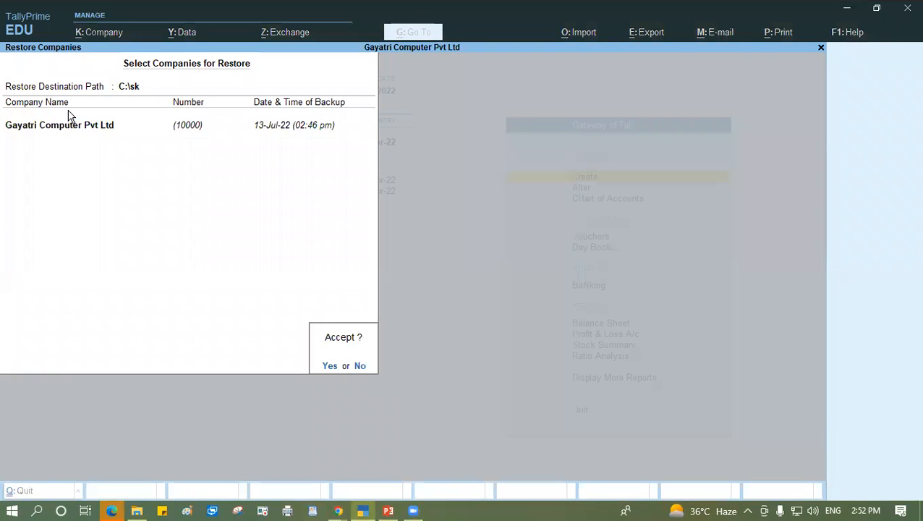
key("Return")
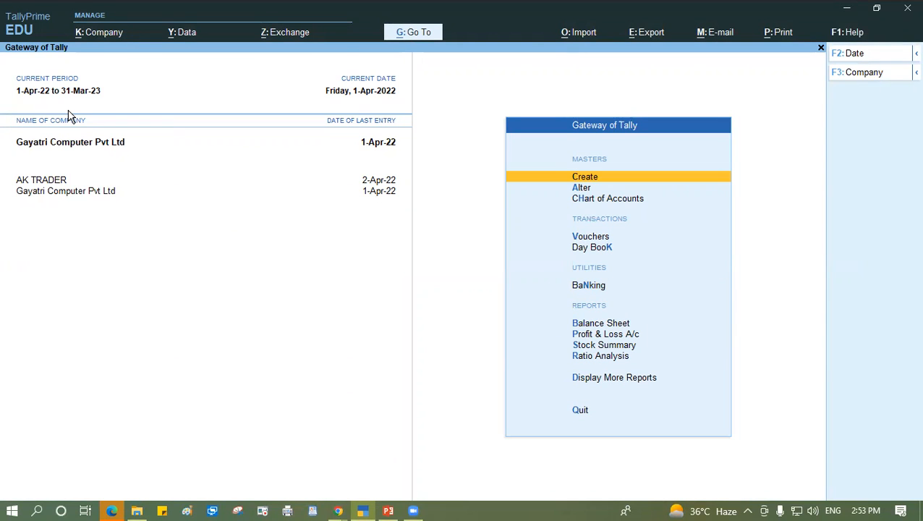
- Try to open the restored Gayatri Computer Pvt Ltd company from the C:\sk folder
key("alt")
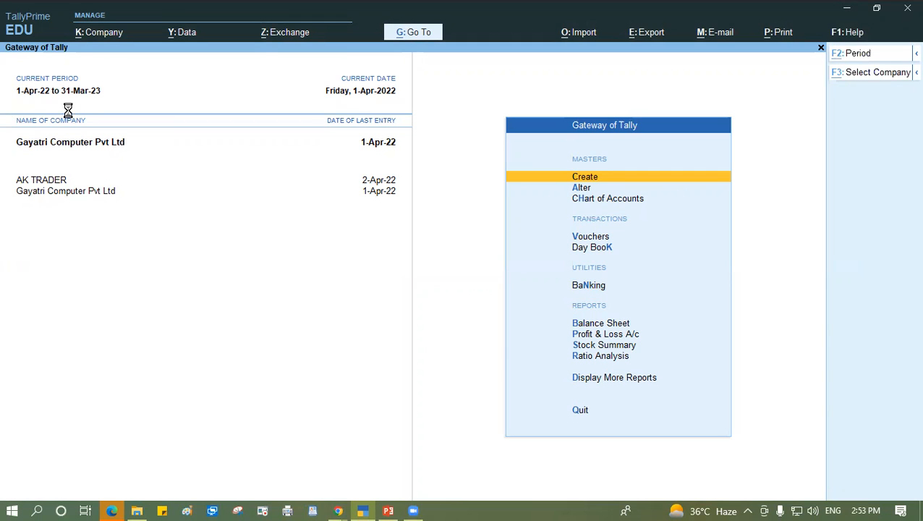
key("Up")
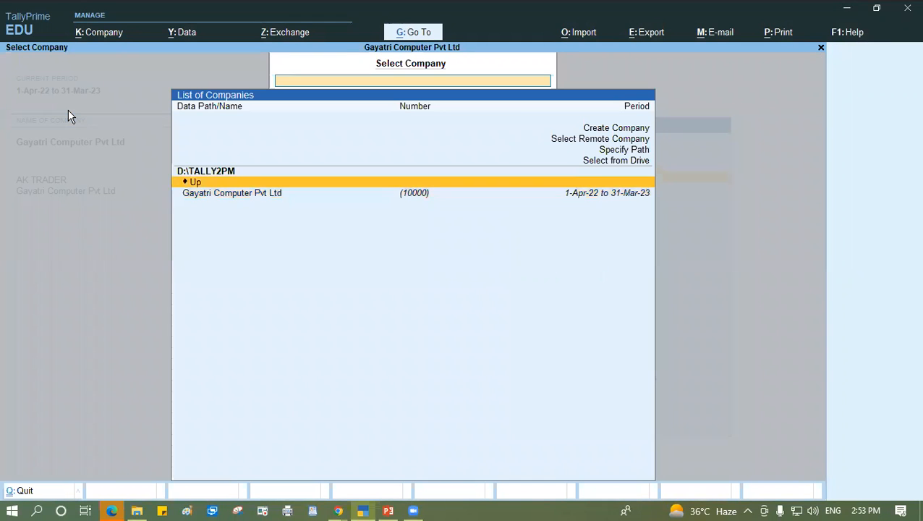
key("Up")
key("Up")
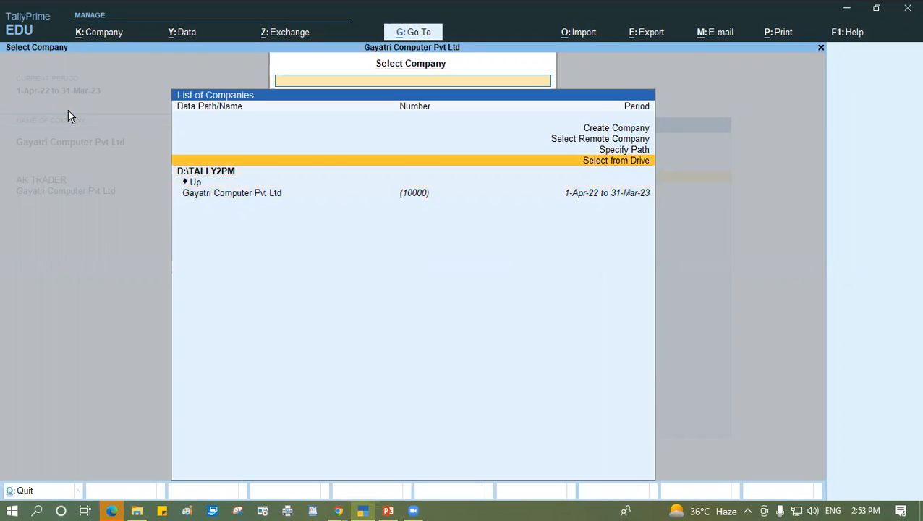
key("Return")
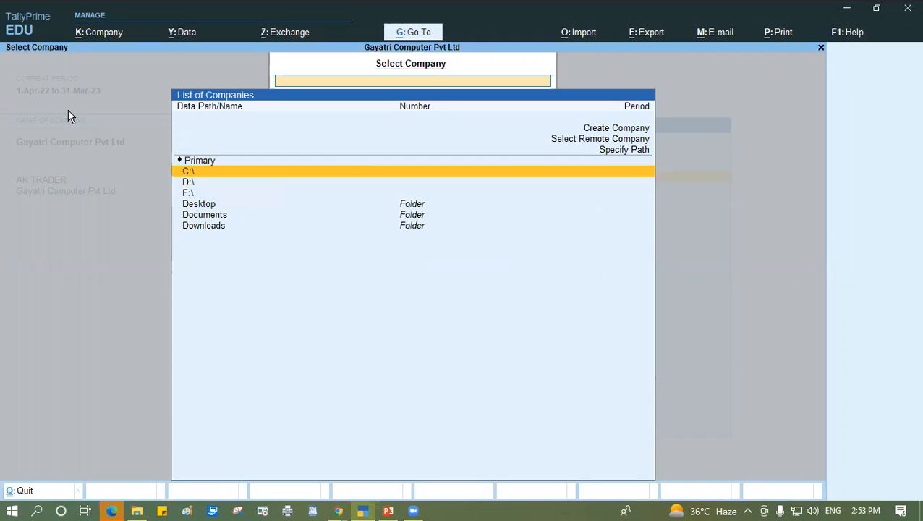
key("Return")
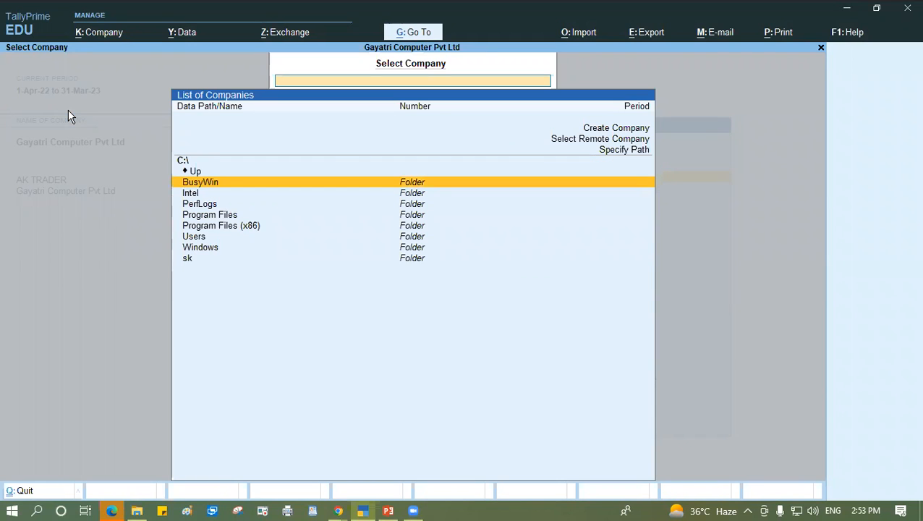
key("Down")
key("Down")
key("Down")
key("Down")
key("Down")
key("Down")
key("Down")
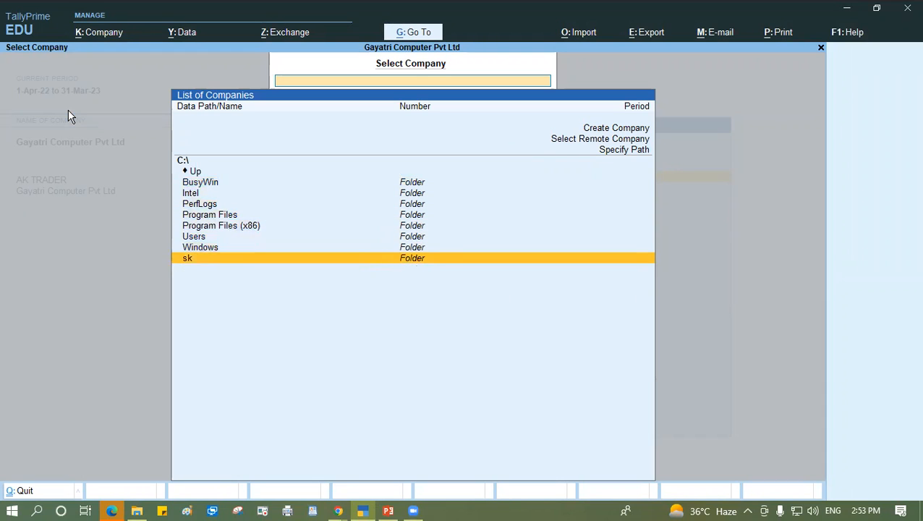
key("Return")
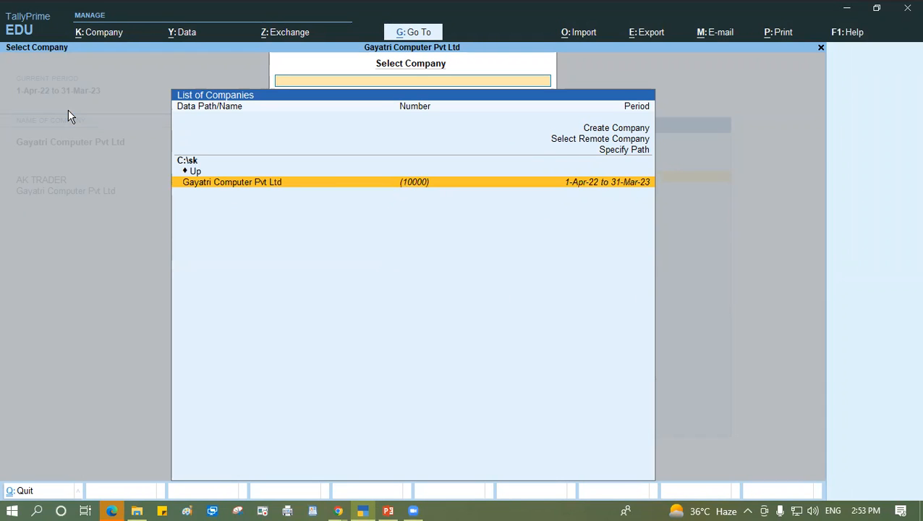
key("Return")
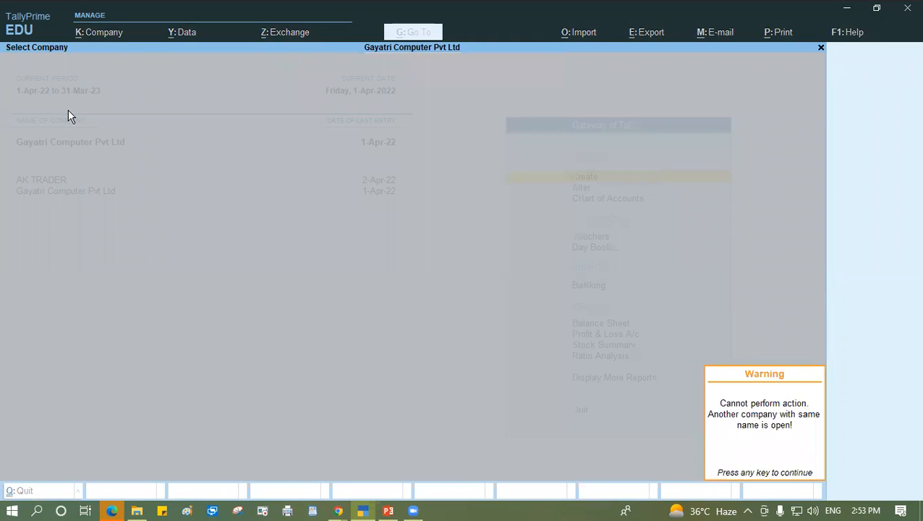
key("Return")
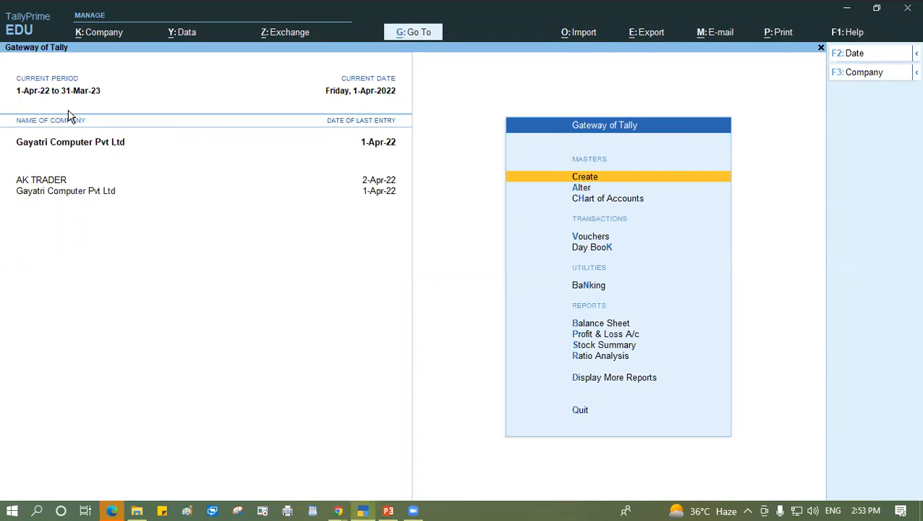